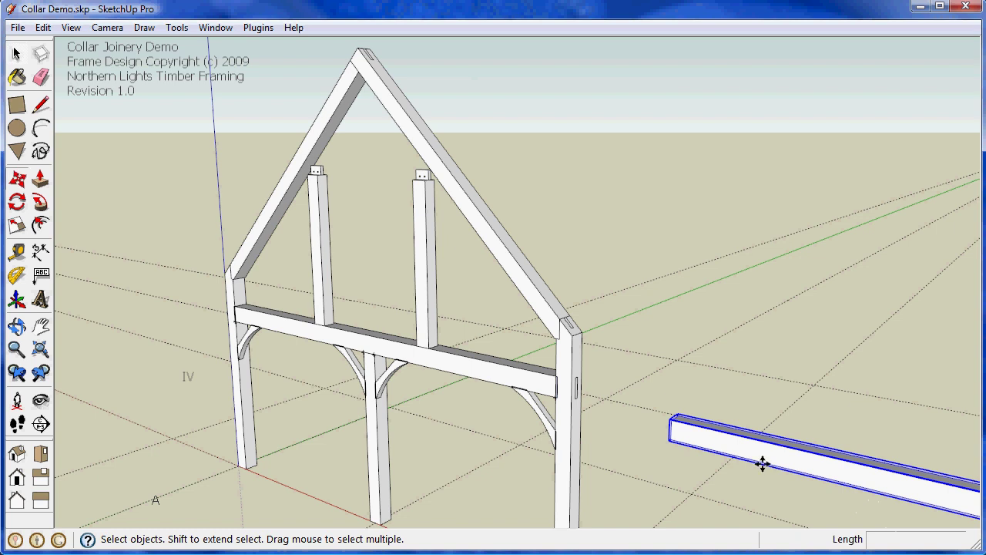
Step: Move the loose collar beam onto the tops of the two upper posts so it spans across both rafters
{"action": "left_click", "coordinate": [674, 424]}
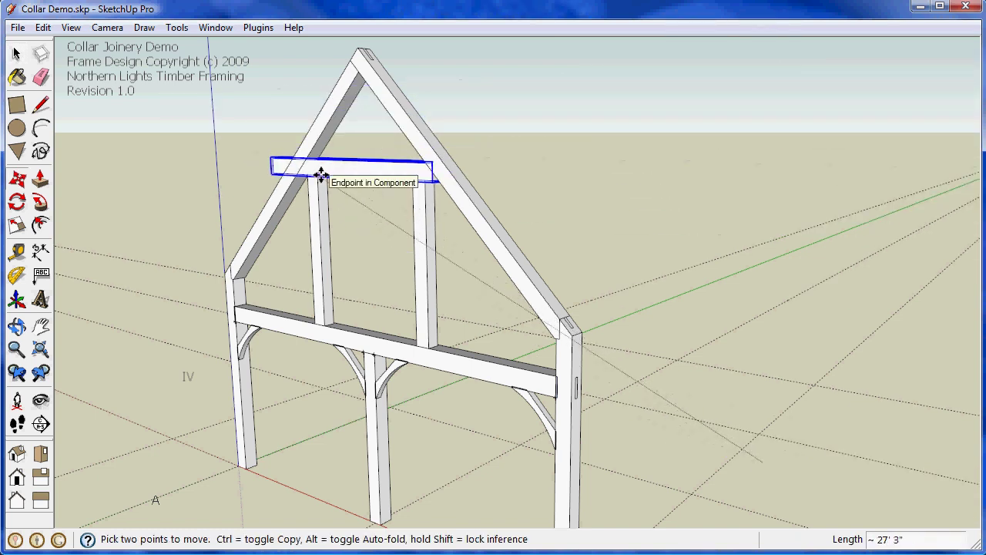
{"action": "left_click", "coordinate": [321, 174]}
{"action": "left_click", "coordinate": [308, 173]}
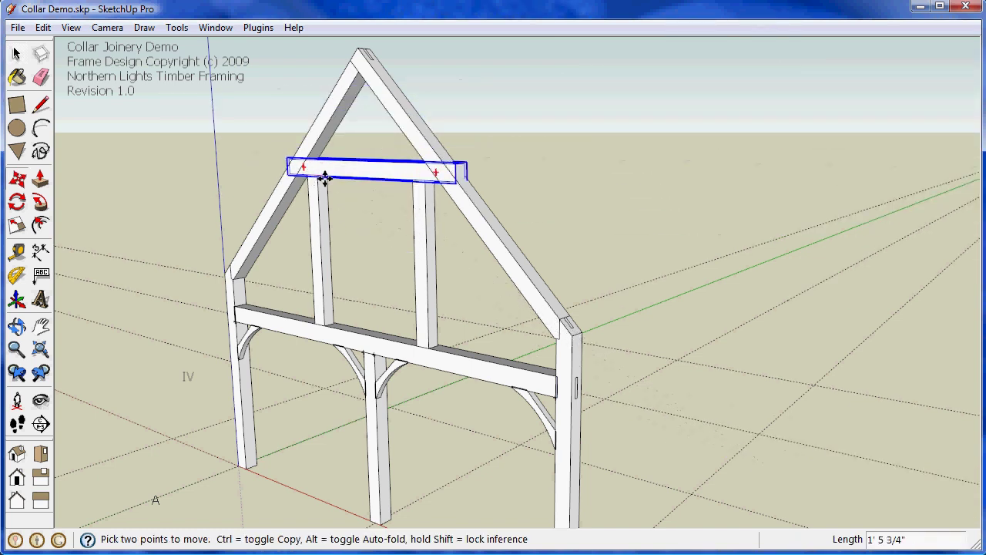
{"action": "left_click", "coordinate": [332, 185]}
{"action": "key", "text": "space"}
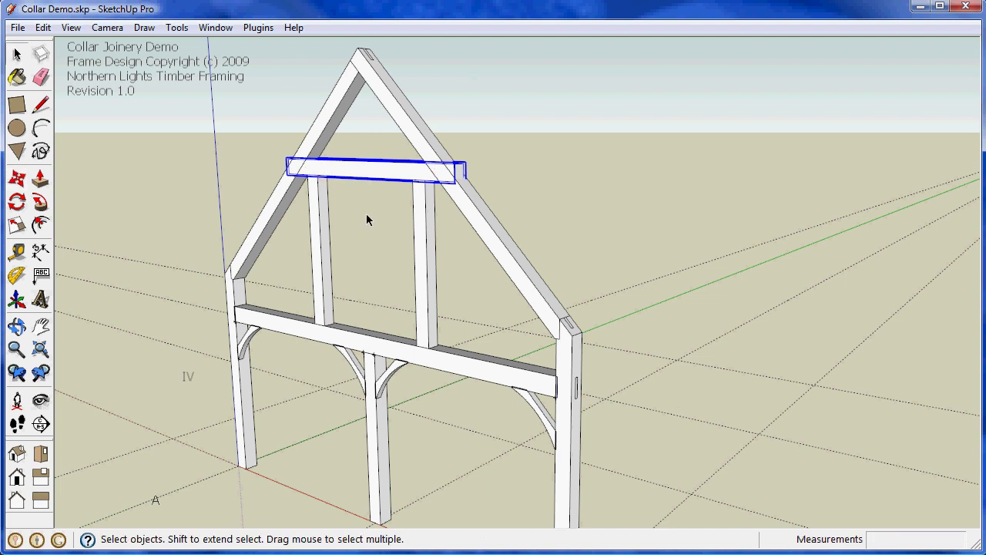
Step: Trim the collar's overhanging end by drawing a cut line along the inner rafter edge and pushing the waste through
{"action": "scroll", "coordinate": [440, 171], "scroll_direction": "up", "scroll_amount": 8}
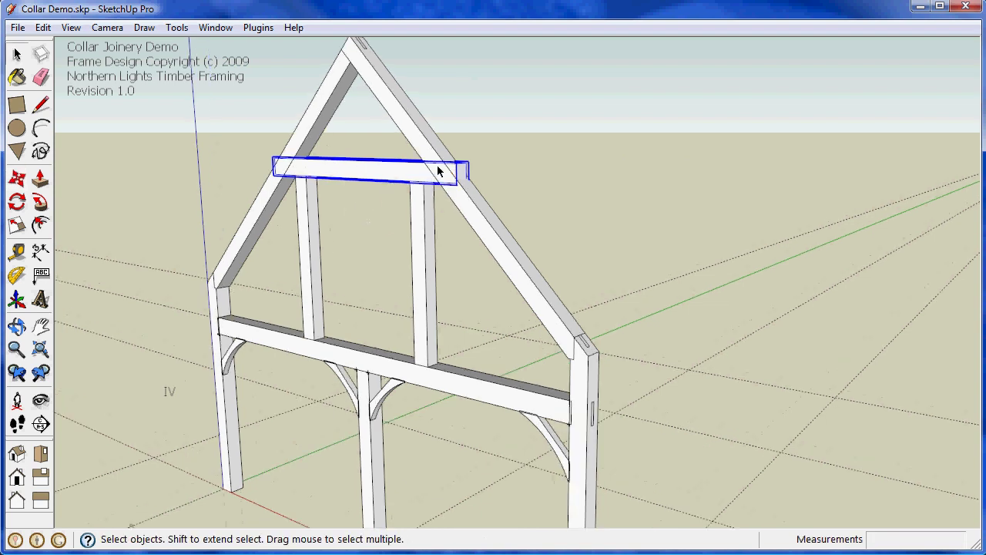
{"action": "middle_click_drag", "start_coordinate": [418, 205], "coordinate": [680, 246]}
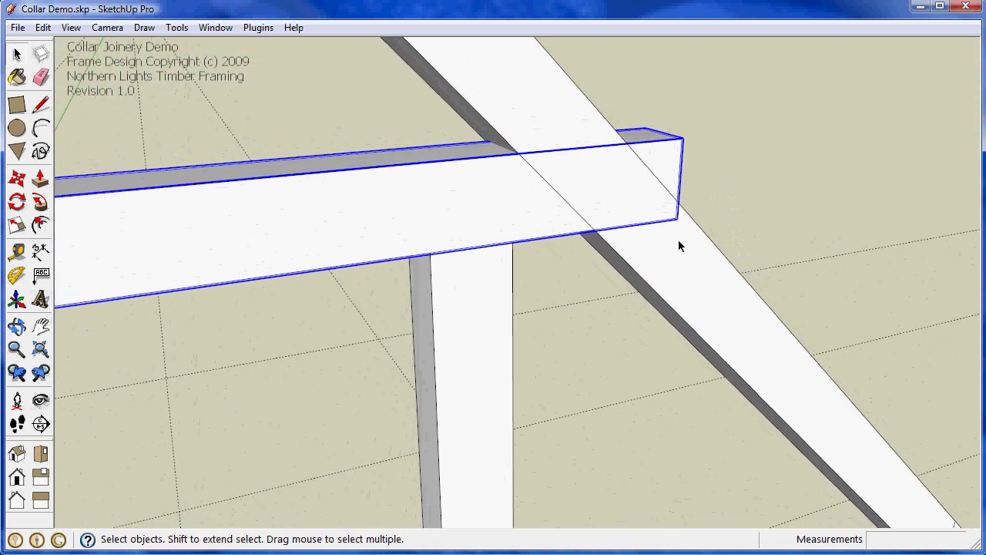
{"action": "double_click", "coordinate": [430, 214]}
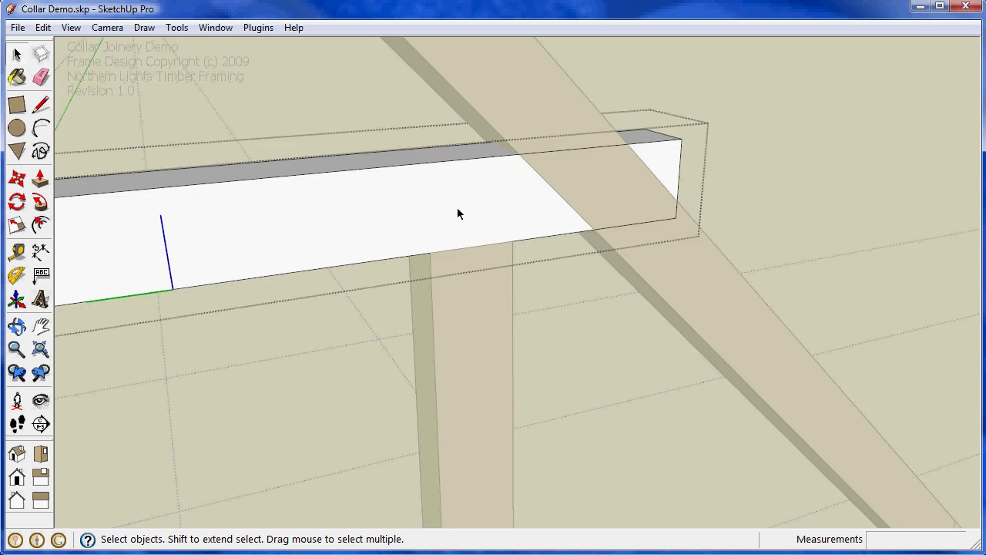
{"action": "key", "text": "l"}
{"action": "left_click", "coordinate": [520, 153]}
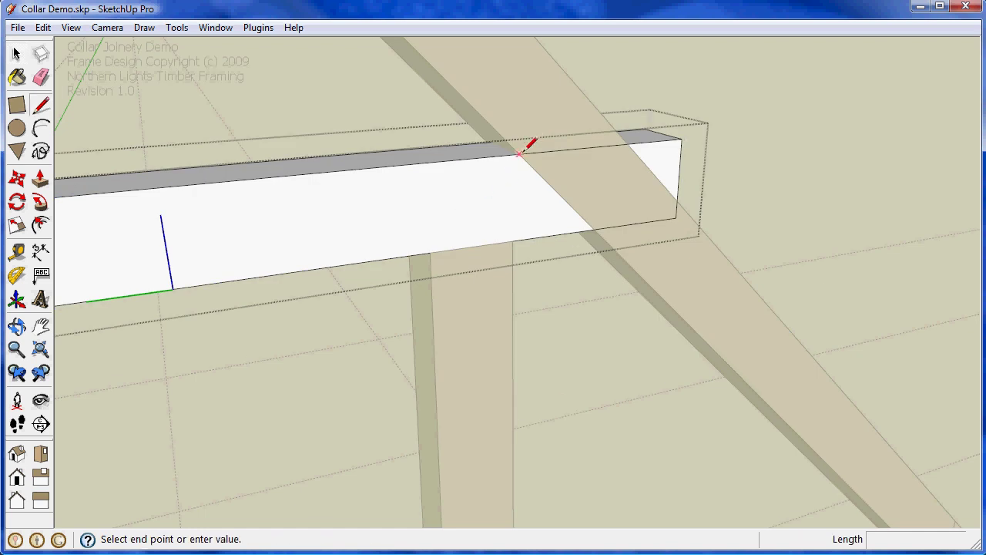
{"action": "left_click", "coordinate": [595, 224]}
{"action": "key", "text": "p"}
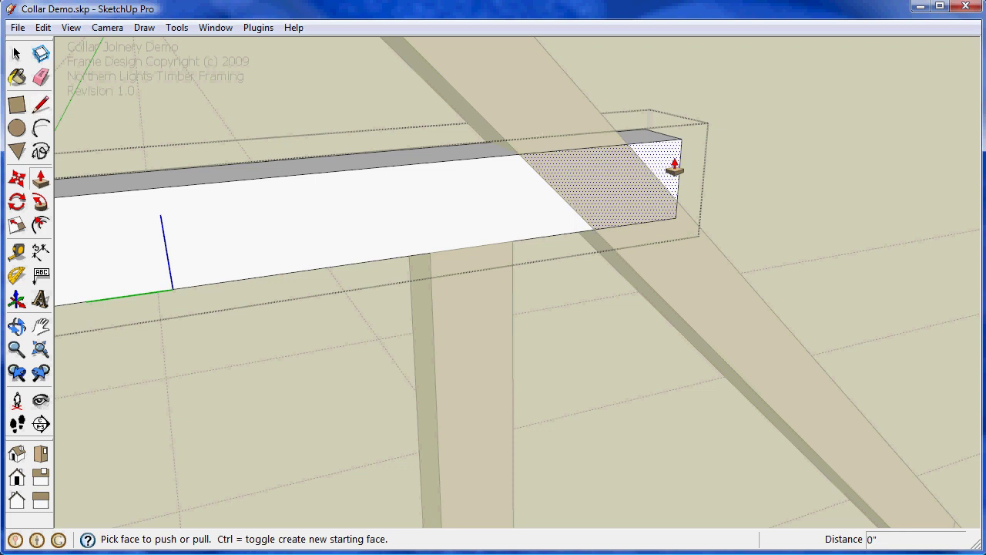
{"action": "left_click", "coordinate": [673, 162]}
{"action": "left_click", "coordinate": [631, 137]}
{"action": "key", "text": "space"}
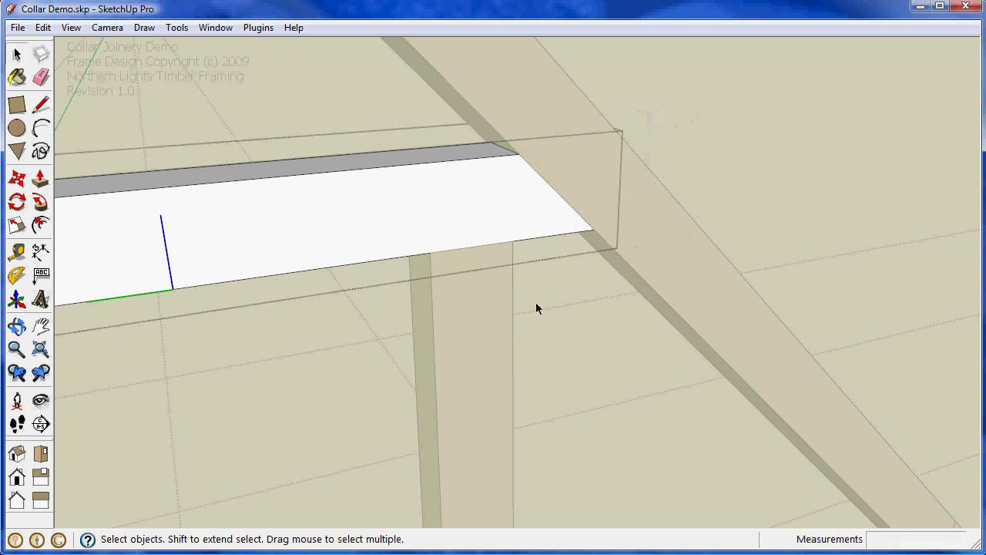
Step: Trim the collar's opposite end along the other rafter's inner edge, pushing the waste face 8" through the timber
{"action": "scroll", "coordinate": [402, 337], "scroll_direction": "down", "scroll_amount": 7}
{"action": "middle_click_drag", "start_coordinate": [402, 337], "coordinate": [469, 283], "text": "shift"}
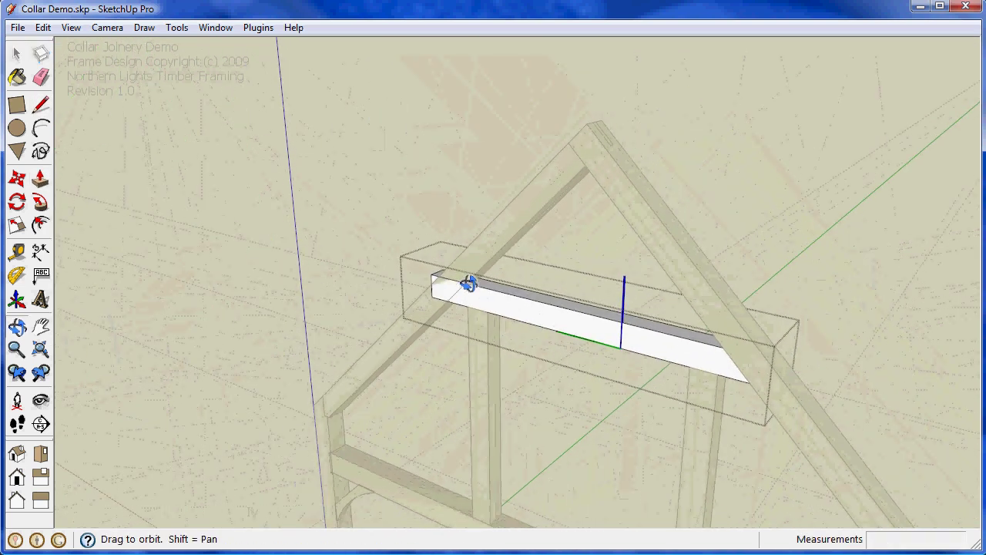
{"action": "scroll", "coordinate": [452, 304], "scroll_direction": "up", "scroll_amount": 4}
{"action": "key", "text": "l"}
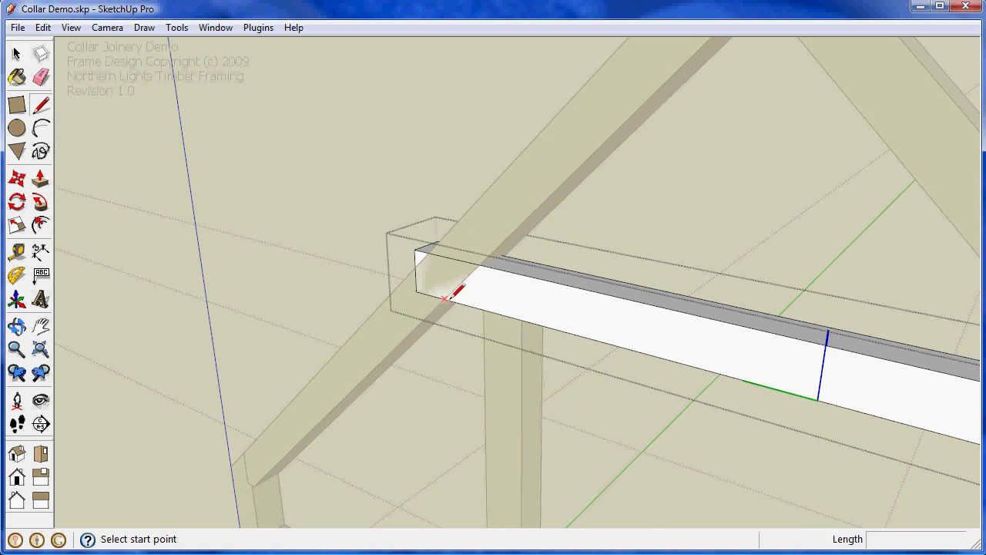
{"action": "left_click", "coordinate": [453, 290]}
{"action": "left_click", "coordinate": [480, 264]}
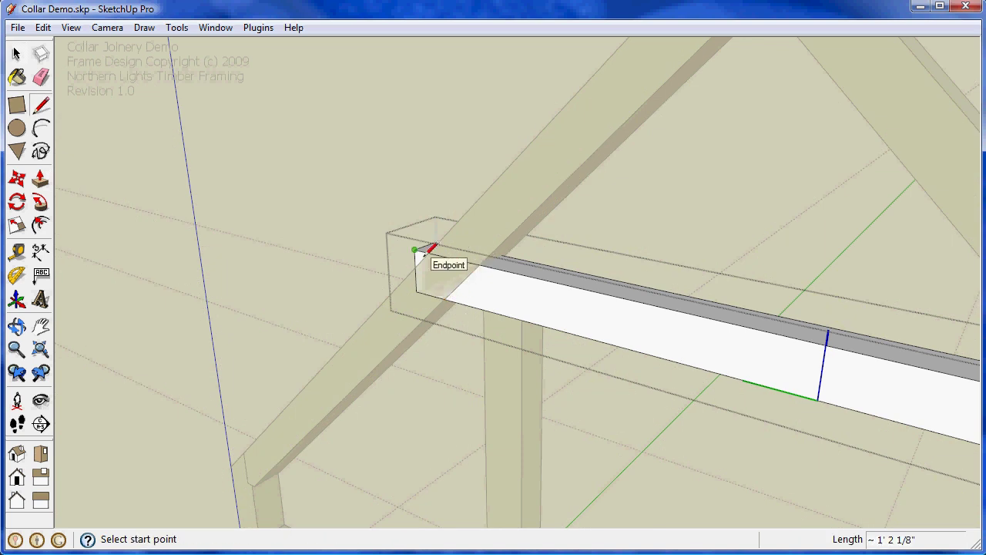
{"action": "key", "text": "p"}
{"action": "left_click", "coordinate": [423, 271]}
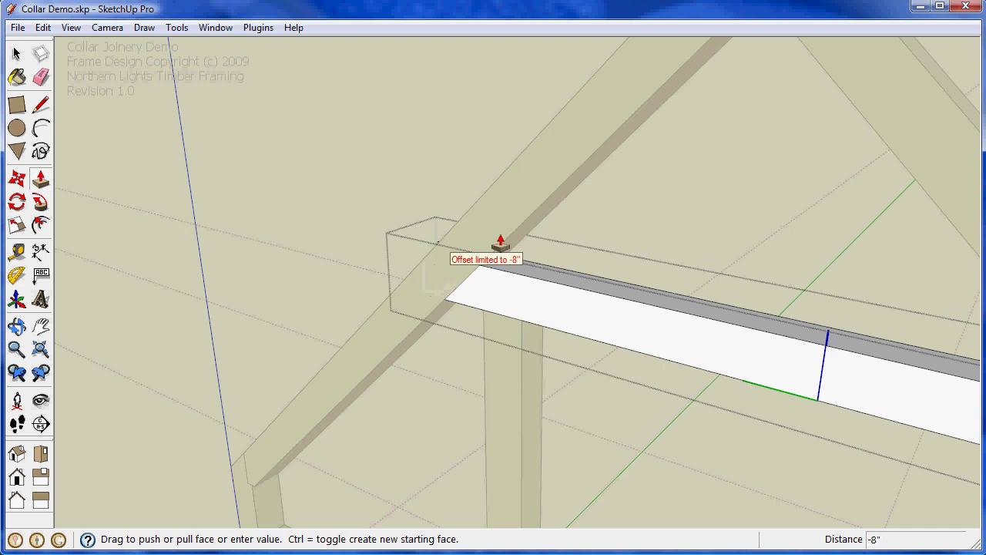
{"action": "key", "text": "Escape"}
{"action": "left_click", "coordinate": [420, 271]}
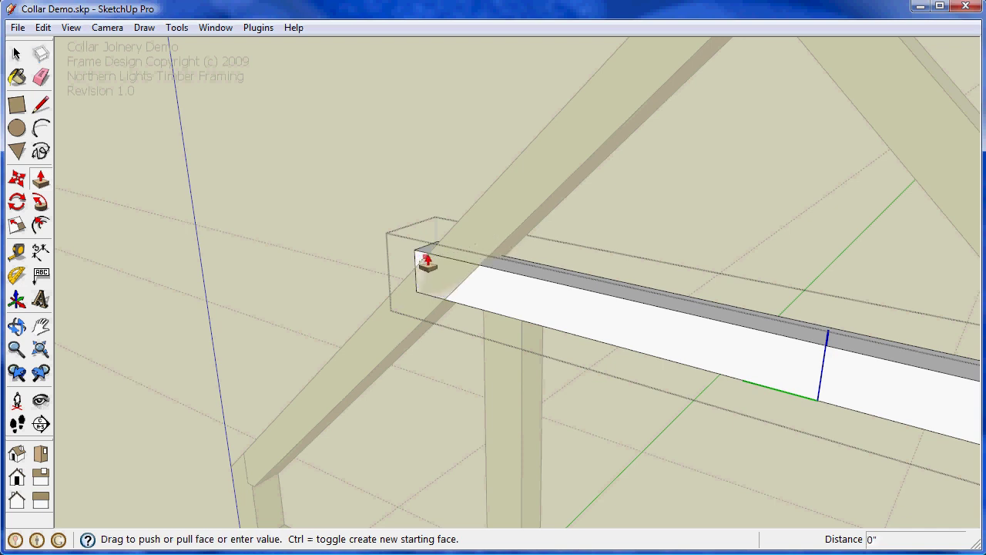
{"action": "key", "text": "Escape"}
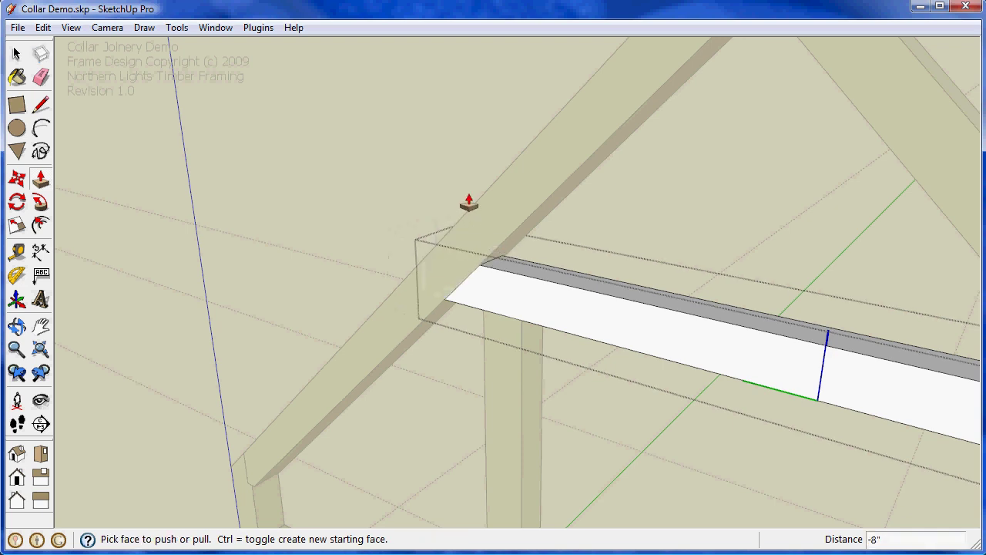
{"action": "key", "text": "space"}
Step: Leave the collar component and place a copy of it away from the frame, behind the rafters
{"action": "scroll", "coordinate": [626, 485], "scroll_direction": "down", "scroll_amount": 3}
{"action": "middle_click_drag", "start_coordinate": [623, 458], "coordinate": [515, 378], "text": "shift"}
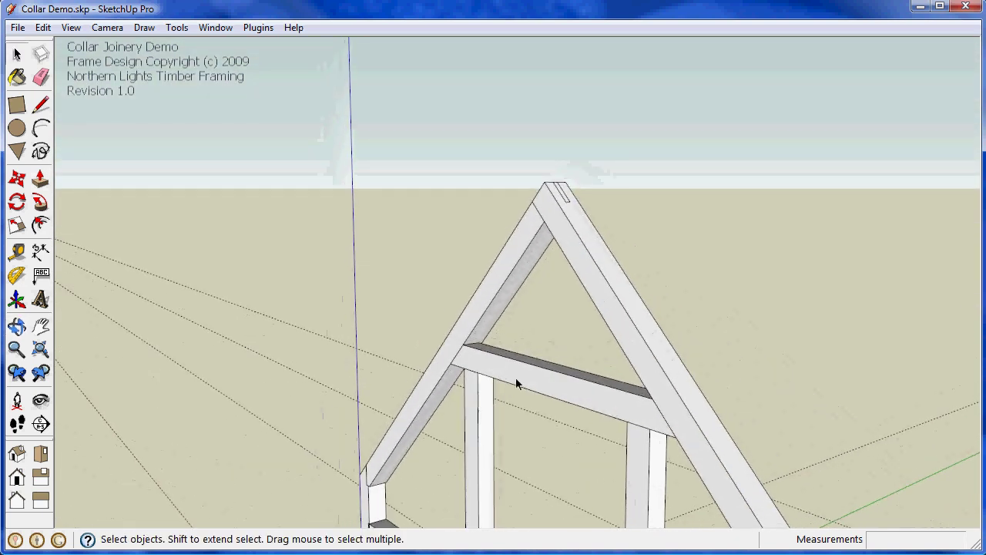
{"action": "left_click", "coordinate": [516, 377]}
{"action": "key", "text": "m"}
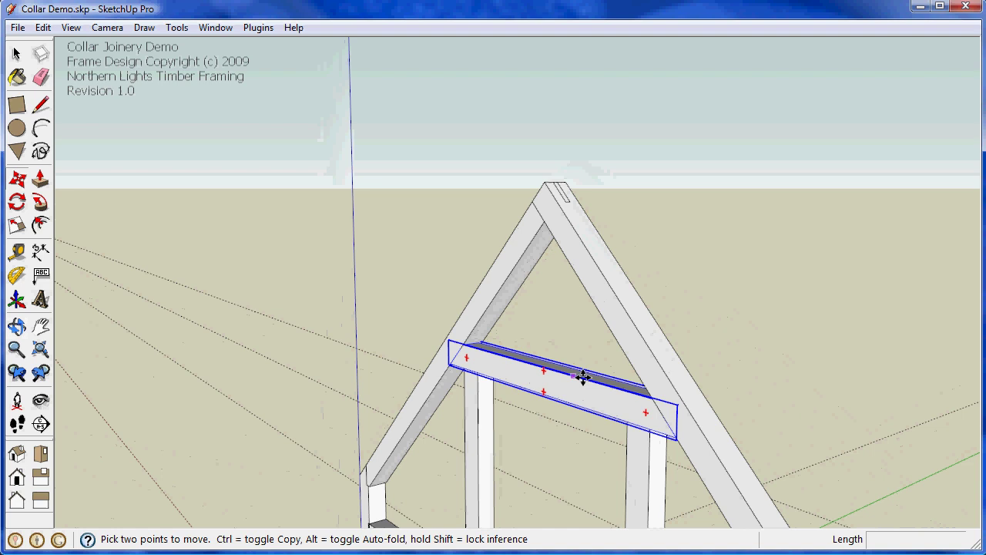
{"action": "left_click", "coordinate": [675, 406]}
{"action": "key", "text": "ctrl"}
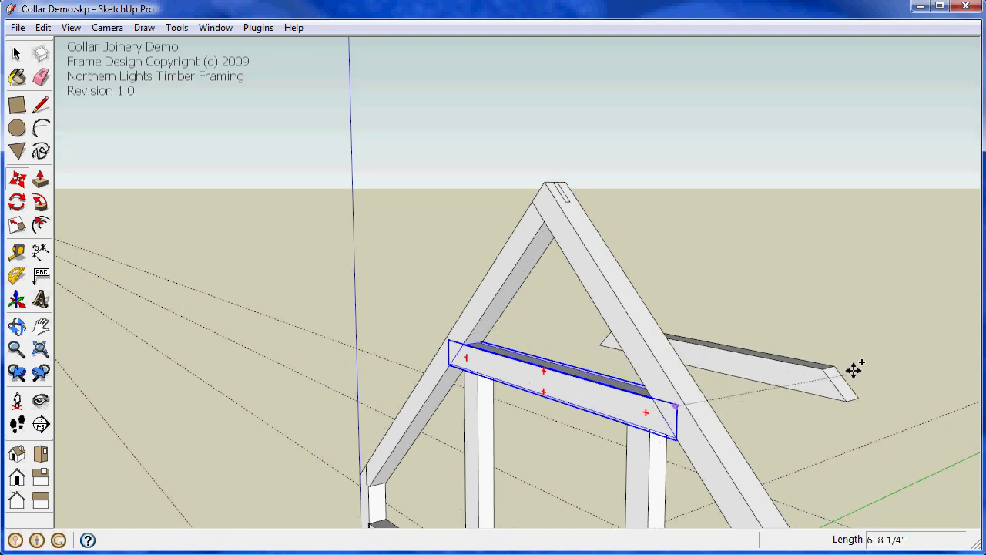
{"action": "left_click", "coordinate": [892, 337]}
{"action": "key", "text": "space"}
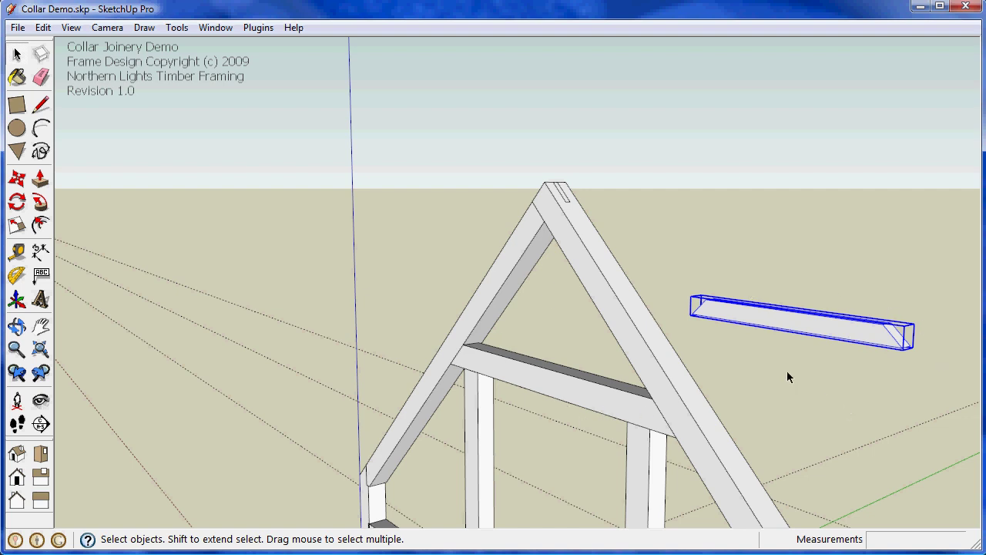
Step: Open the copied collar for editing and extrude its sloped end face 1" as a new section
{"action": "middle_click_drag", "start_coordinate": [787, 371], "coordinate": [438, 362]}
{"action": "scroll", "coordinate": [358, 319], "scroll_direction": "up", "scroll_amount": 3}
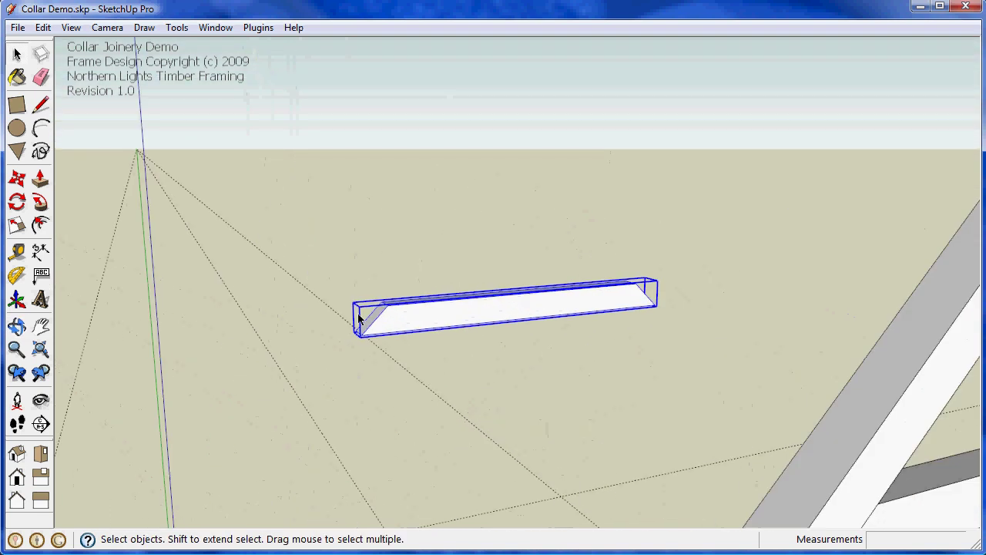
{"action": "middle_click_drag", "start_coordinate": [358, 318], "coordinate": [475, 359]}
{"action": "scroll", "coordinate": [418, 392], "scroll_direction": "up", "scroll_amount": 4}
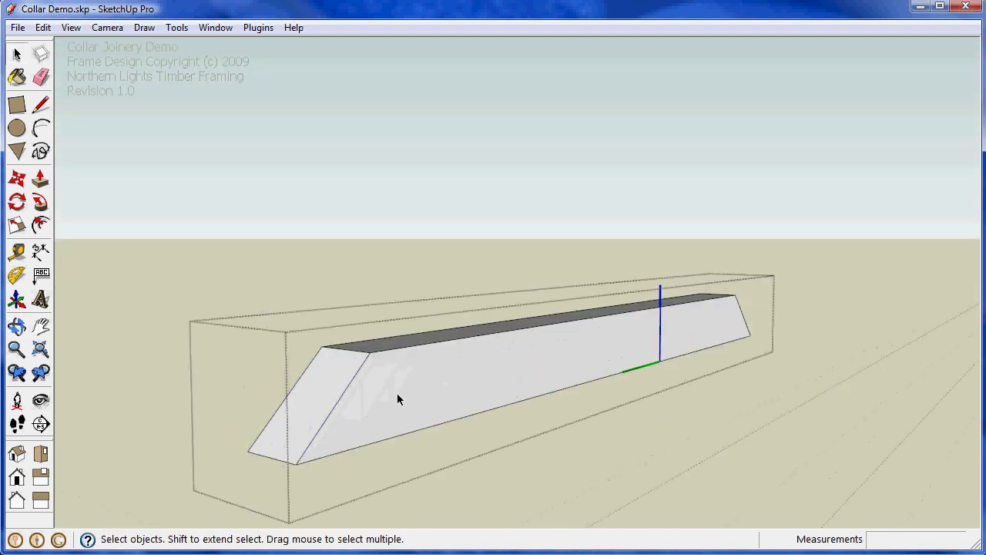
{"action": "middle_click_drag", "start_coordinate": [397, 393], "coordinate": [485, 429]}
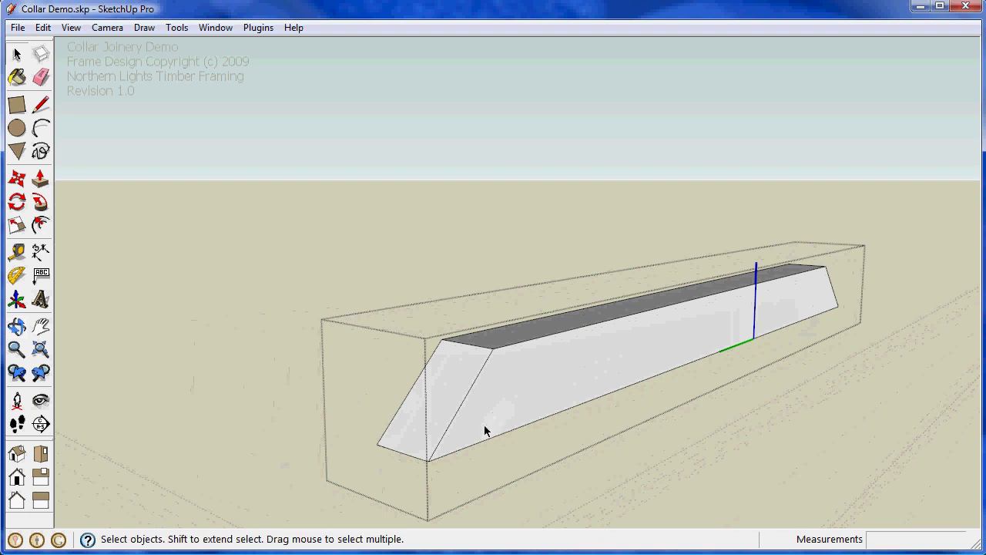
{"action": "key", "text": "p"}
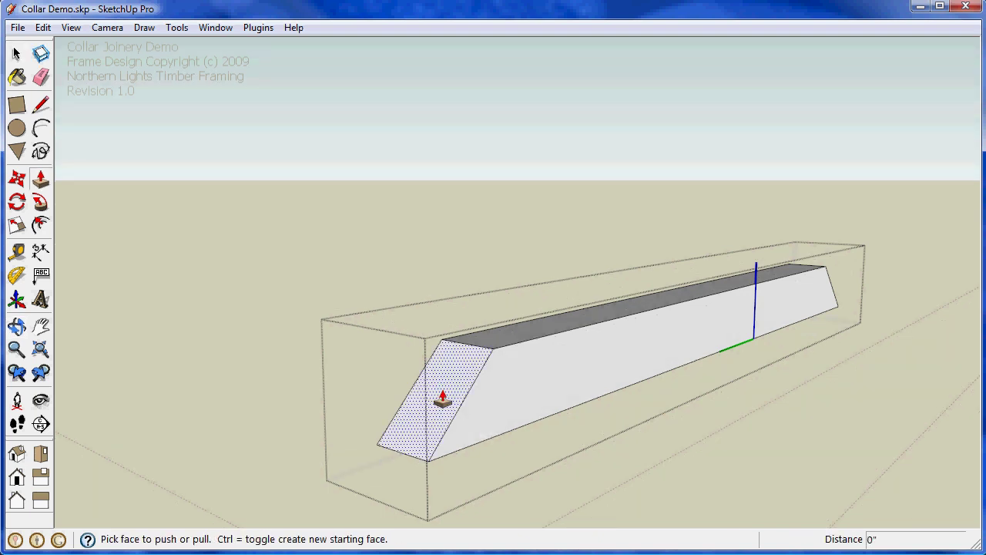
{"action": "left_click_drag", "start_coordinate": [443, 395], "coordinate": [434, 390]}
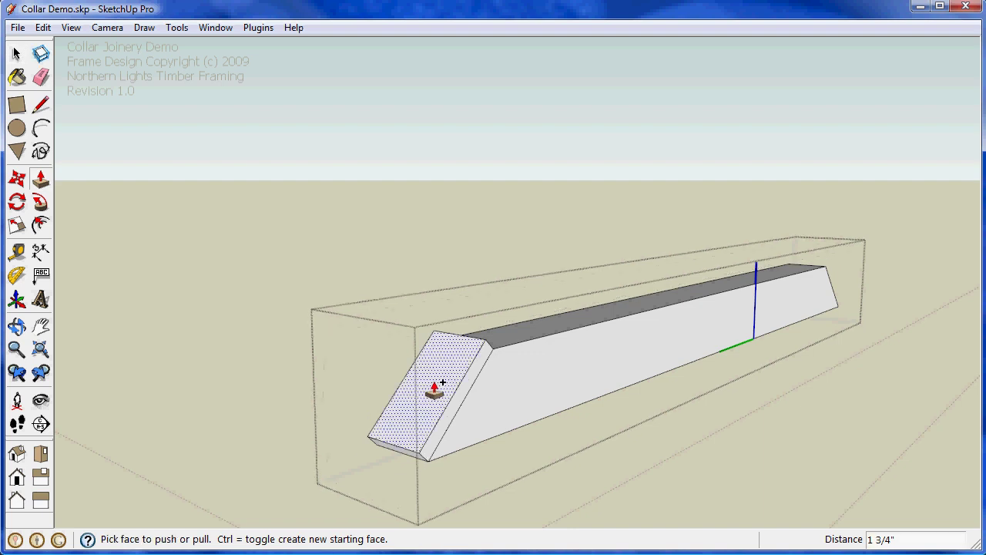
{"action": "left_click", "coordinate": [435, 390]}
{"action": "left_click", "coordinate": [430, 393]}
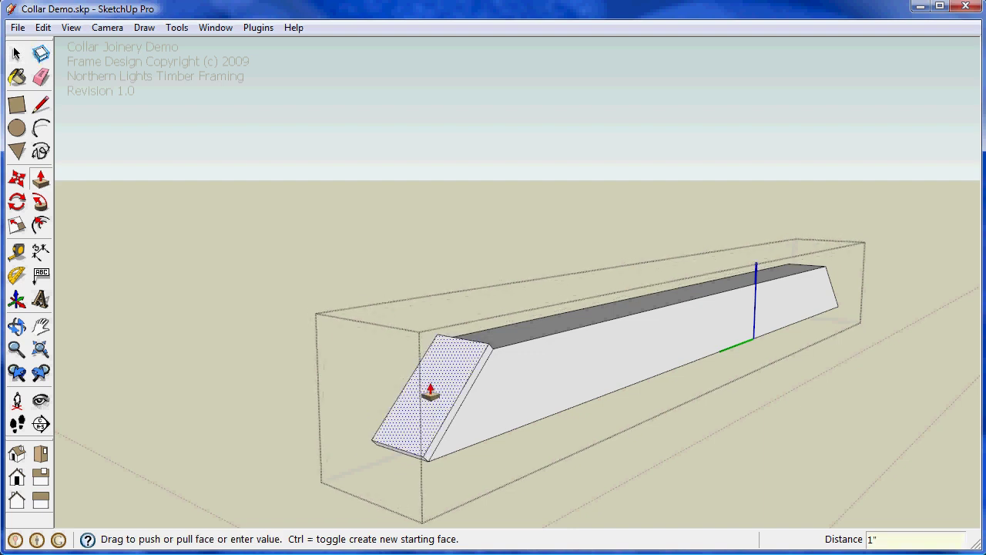
Step: Cut the protruding upper corner off the 1" end extension with a line continuing the collar's top edge and Push/Pull
{"action": "middle_click_drag", "start_coordinate": [493, 409], "coordinate": [423, 420]}
{"action": "middle_click_drag", "start_coordinate": [567, 505], "coordinate": [538, 403], "text": "shift"}
{"action": "scroll", "coordinate": [512, 350], "scroll_direction": "up", "scroll_amount": 5}
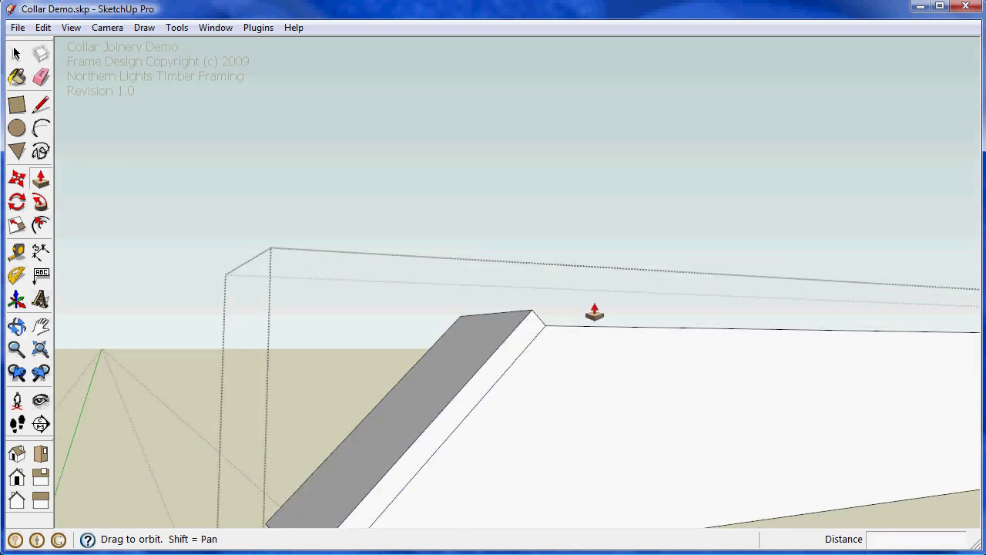
{"action": "key", "text": "l"}
{"action": "left_click", "coordinate": [545, 325]}
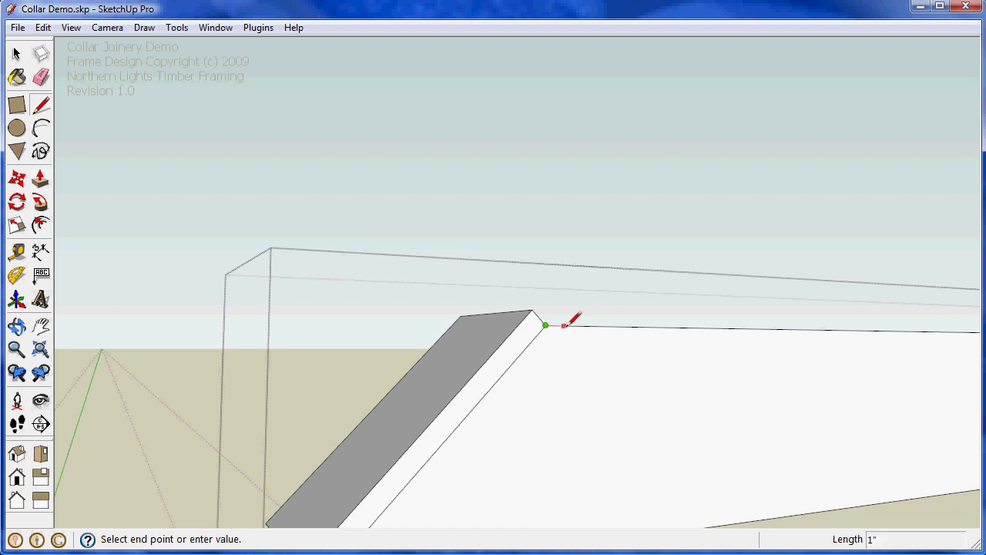
{"action": "left_click", "coordinate": [520, 322]}
{"action": "key", "text": "p"}
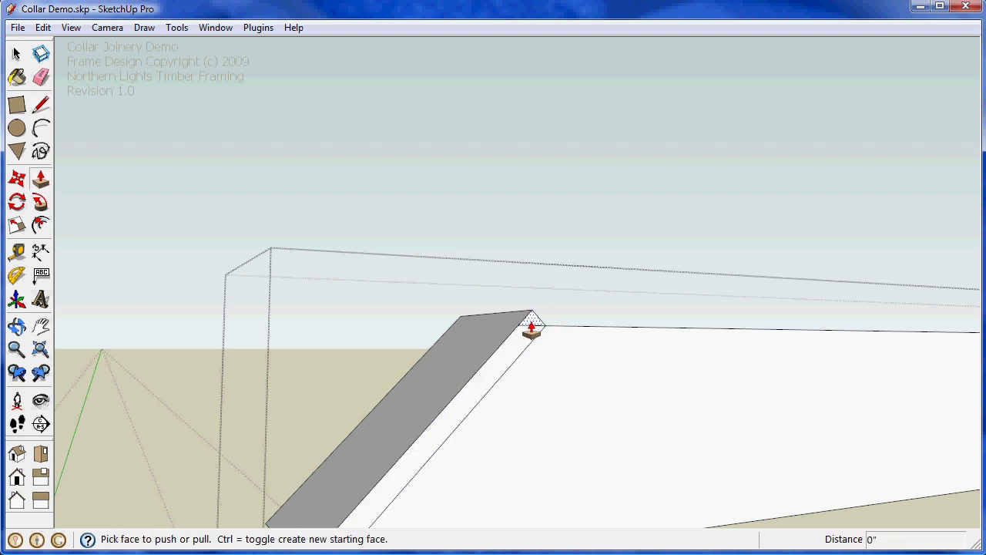
{"action": "left_click", "coordinate": [531, 330]}
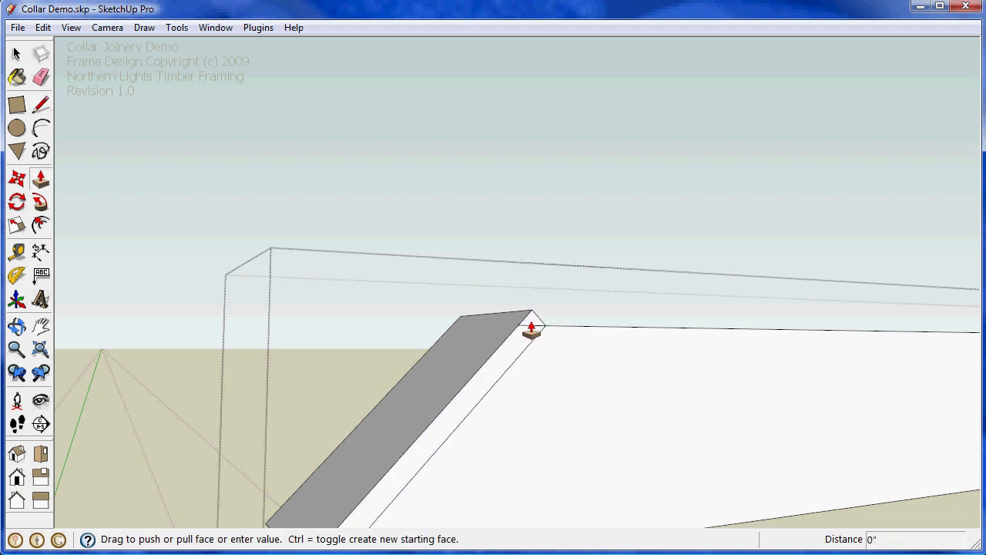
{"action": "left_click", "coordinate": [455, 325]}
Step: Place a guide point on the sloped end's outer long edge, about 11 1/2" down from its upper corner
{"action": "middle_click_drag", "start_coordinate": [463, 358], "coordinate": [509, 287]}
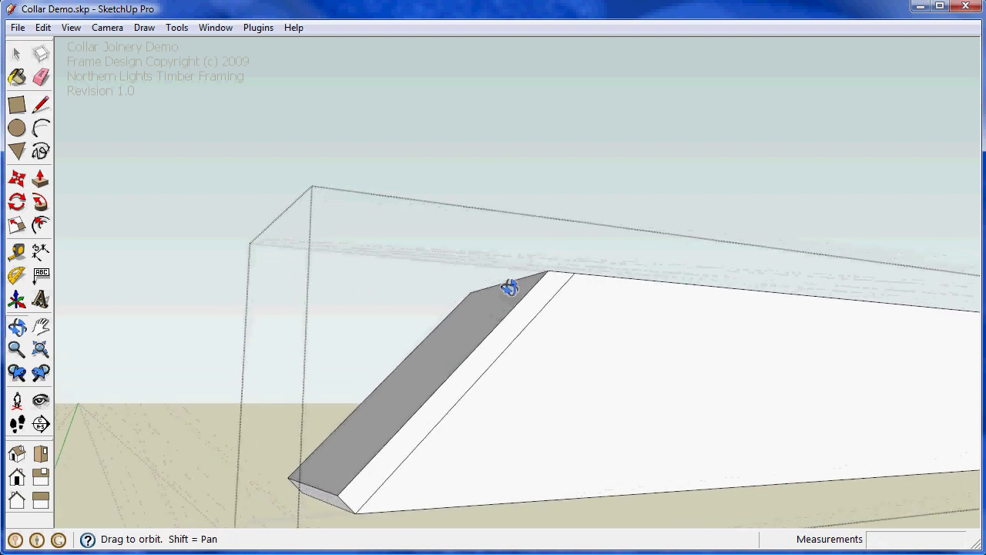
{"action": "key", "text": "space"}
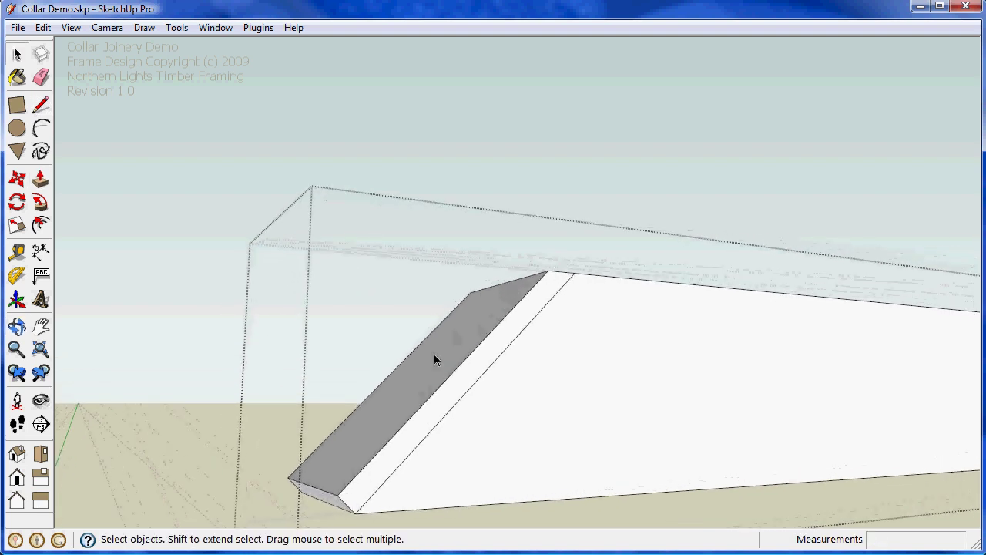
{"action": "key", "text": "t"}
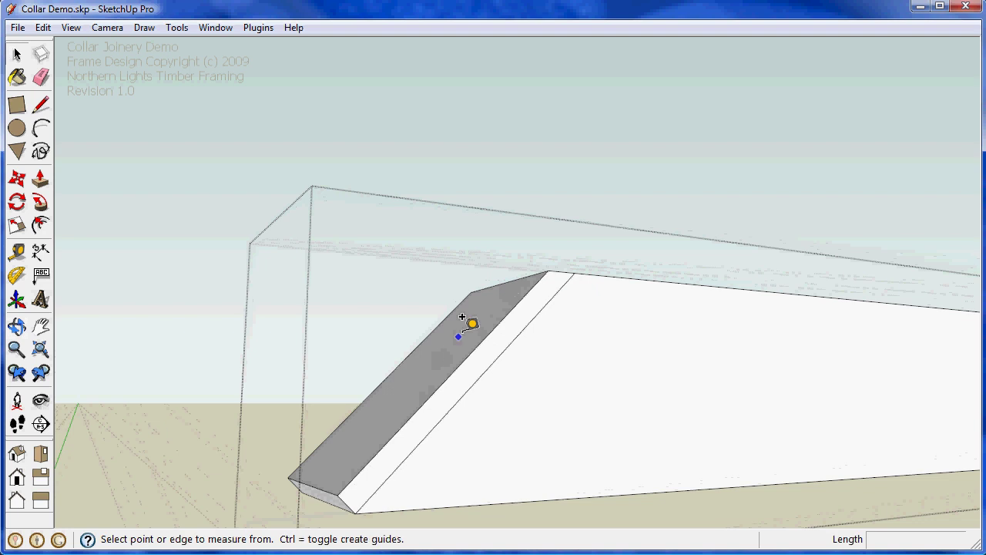
{"action": "left_click", "coordinate": [547, 272]}
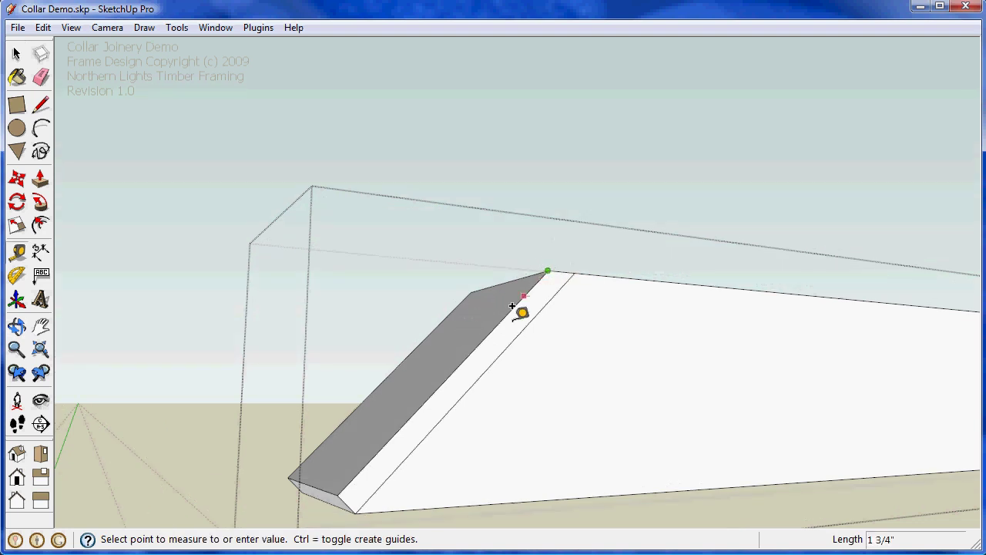
{"action": "left_click", "coordinate": [372, 445]}
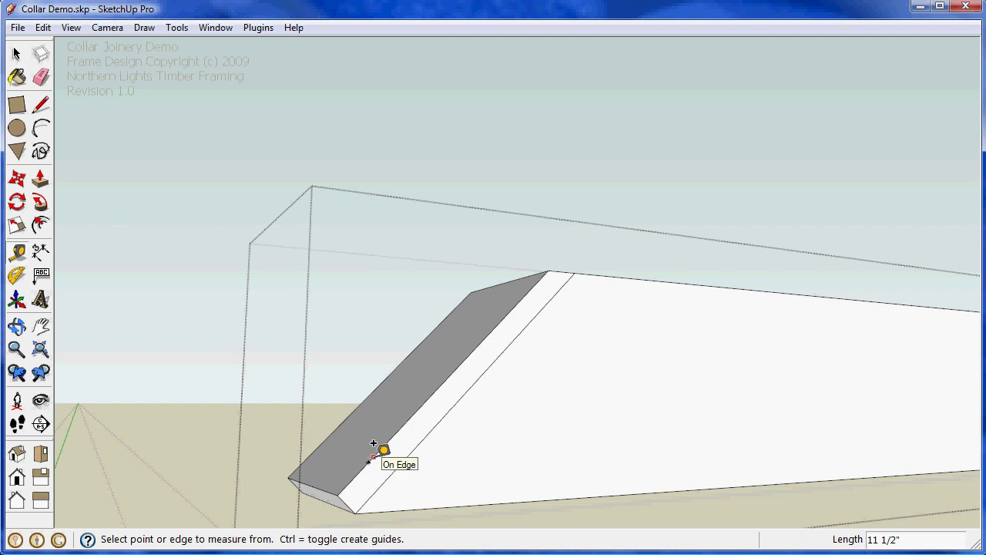
{"action": "key", "text": "space"}
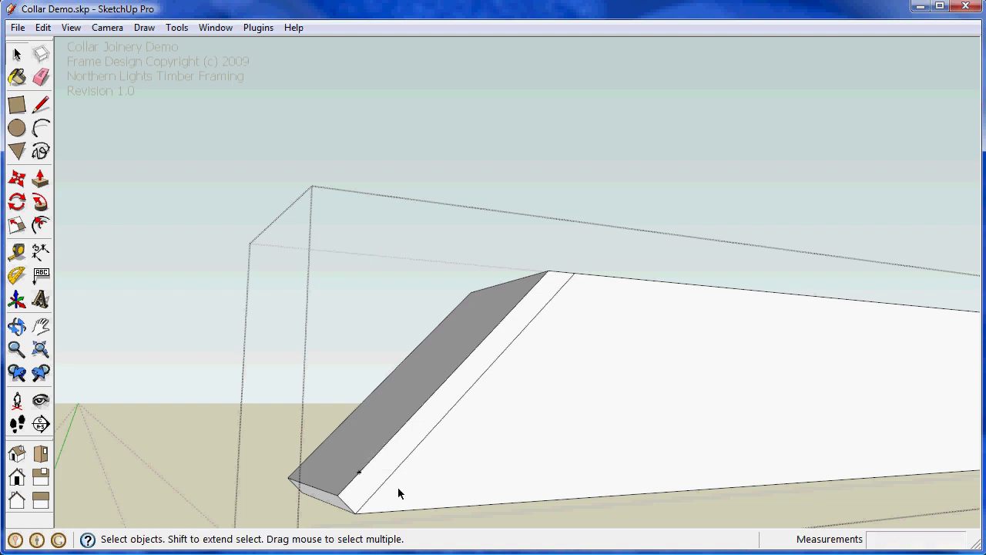
Step: Push the lower face of the 1" end extension back up to the guide point with Push/Pull
{"action": "middle_click_drag", "start_coordinate": [390, 483], "coordinate": [412, 432]}
{"action": "key", "text": "p"}
{"action": "left_click_drag", "start_coordinate": [349, 469], "coordinate": [370, 444]}
{"action": "key", "text": "space"}
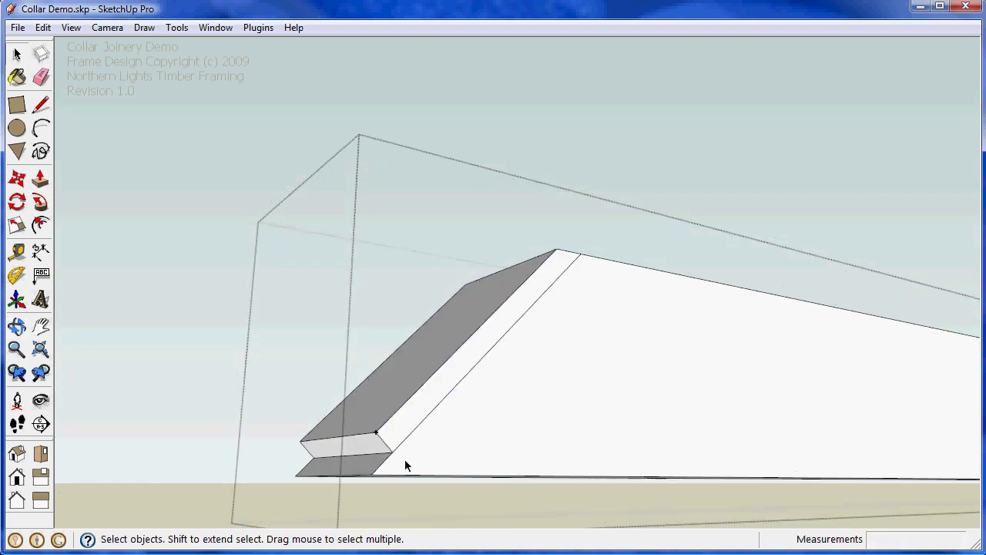
Step: Cut off the collar's lower tip with a line continuing the extension's shortened end, pushing the triangle 8" through the beam
{"action": "middle_click_drag", "start_coordinate": [405, 459], "coordinate": [413, 434]}
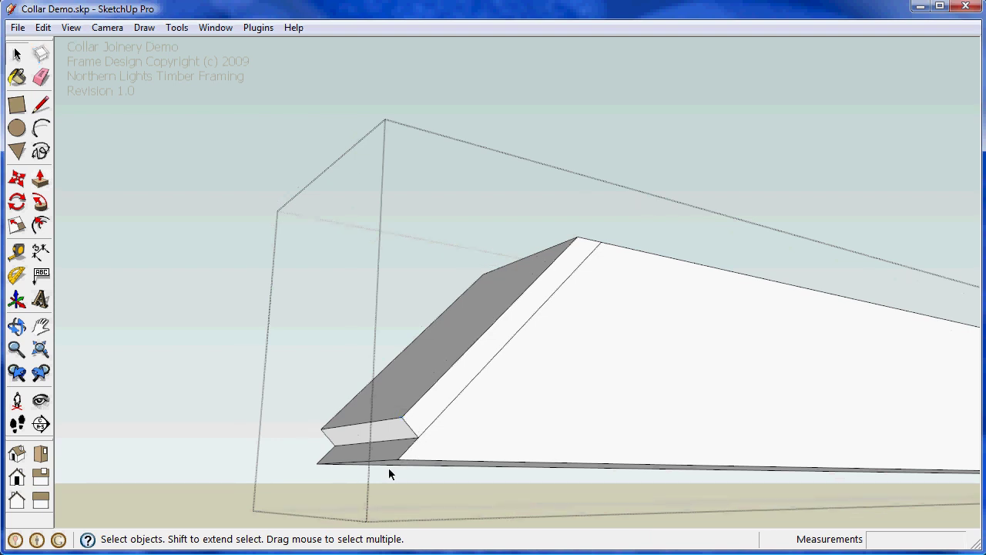
{"action": "key", "text": "l"}
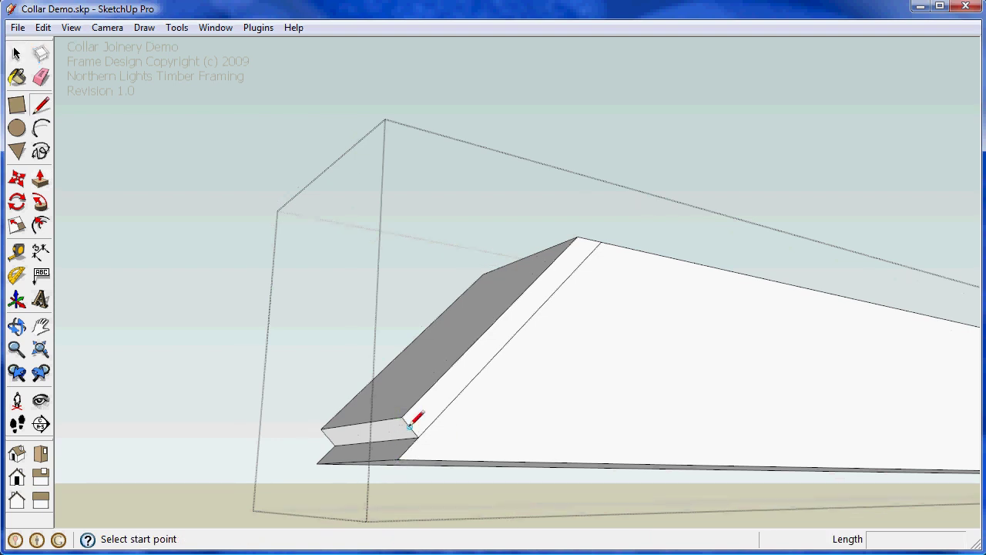
{"action": "left_click", "coordinate": [417, 436]}
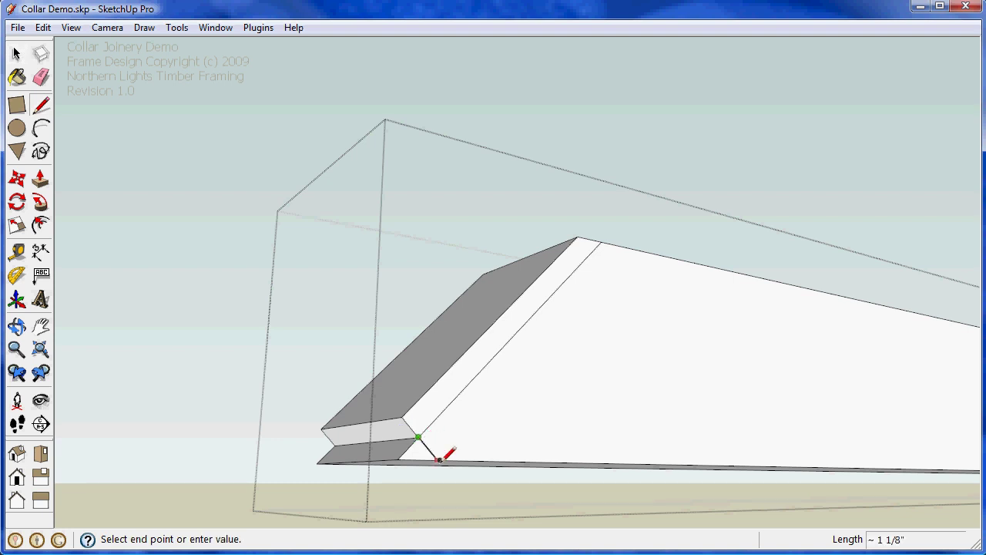
{"action": "left_click", "coordinate": [437, 461]}
{"action": "key", "text": "p"}
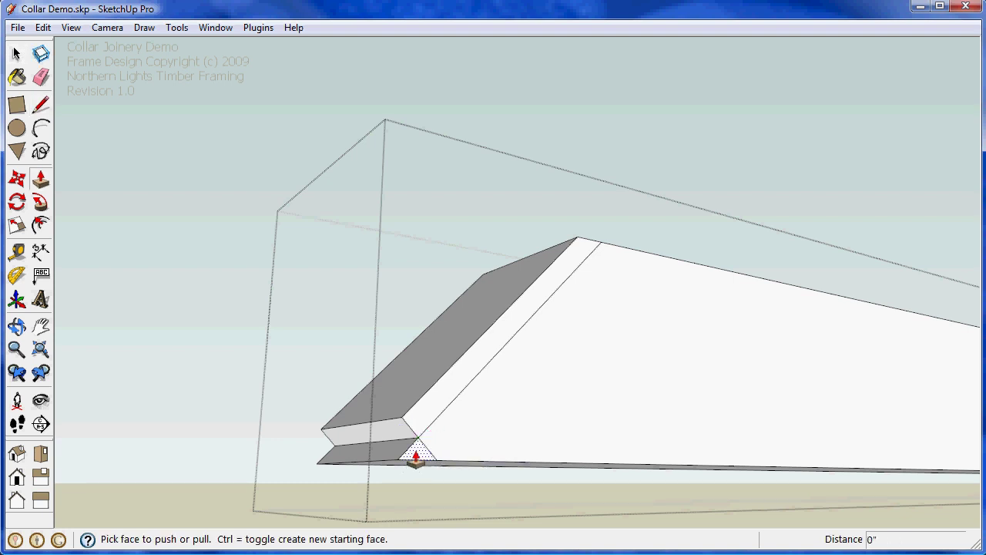
{"action": "left_click", "coordinate": [412, 458]}
{"action": "left_click", "coordinate": [331, 458]}
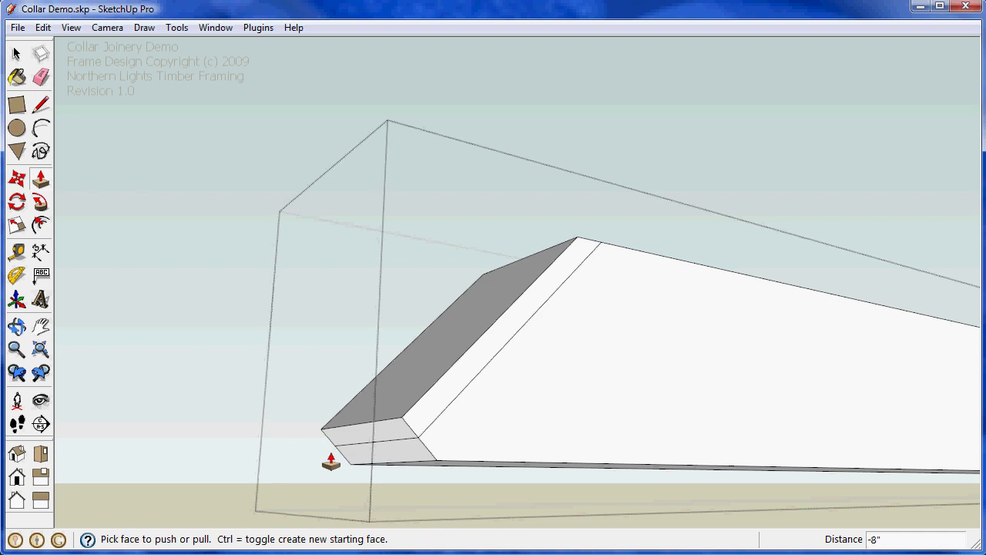
{"action": "key", "text": "space"}
Step: Copy the sloped end face's near long edge 4" across the face and move the copy back 1"
{"action": "middle_click_drag", "start_coordinate": [465, 399], "coordinate": [605, 488]}
{"action": "middle_click_drag", "start_coordinate": [525, 305], "coordinate": [544, 300]}
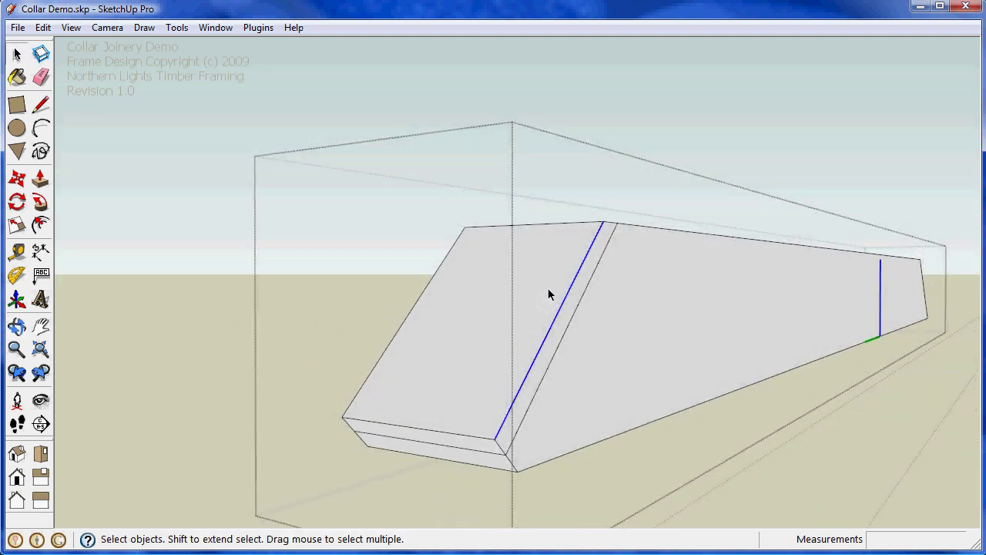
{"action": "key", "text": "m"}
{"action": "left_click", "coordinate": [601, 222]}
{"action": "key", "text": "ctrl"}
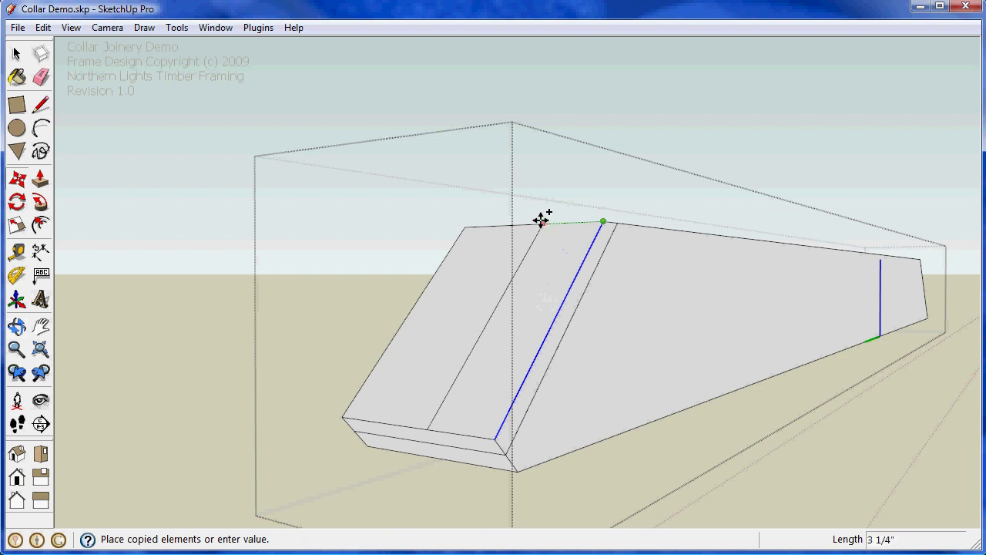
{"action": "left_click", "coordinate": [533, 221]}
{"action": "left_click", "coordinate": [531, 222]}
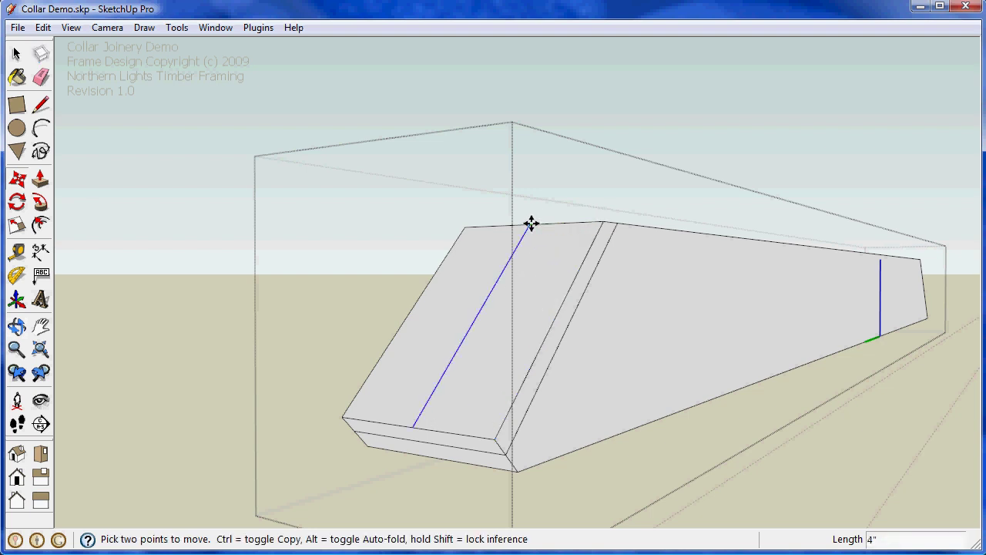
{"action": "type", "text": "1"}
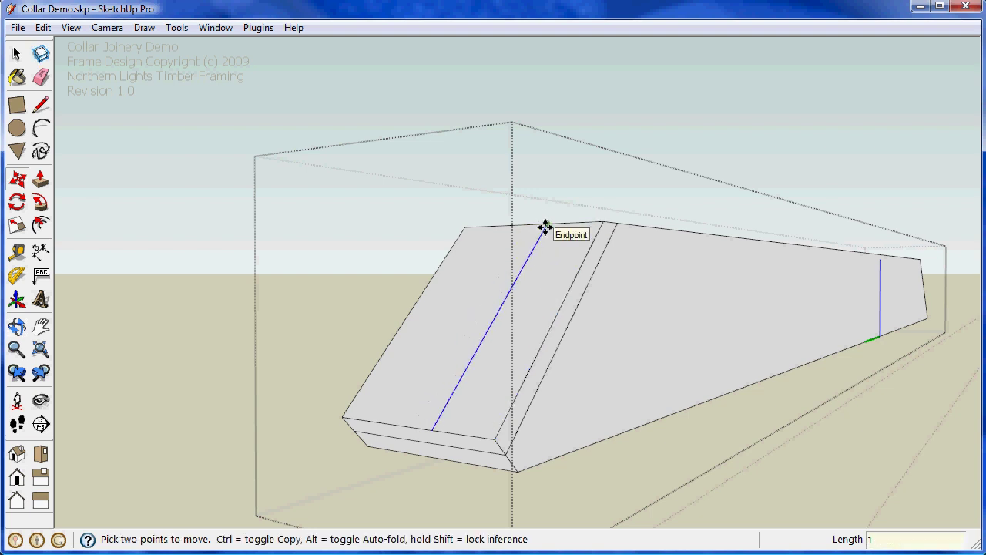
Step: Copy the new line 2" further across the sloped end face to outline the tenon
{"action": "left_click", "coordinate": [545, 226]}
{"action": "key", "text": "ctrl"}
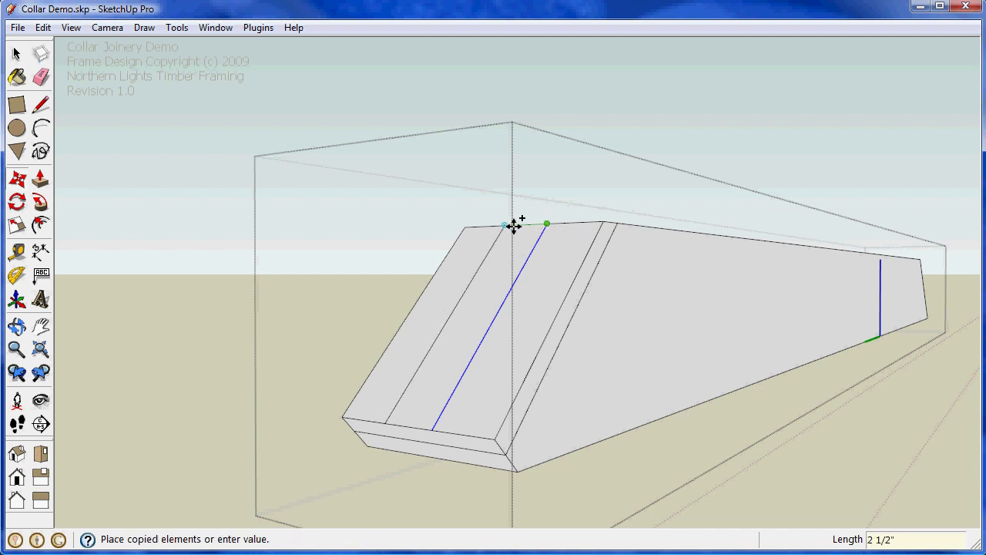
{"action": "left_click", "coordinate": [505, 225]}
{"action": "type", "text": "2"}
{"action": "key", "text": "Return"}
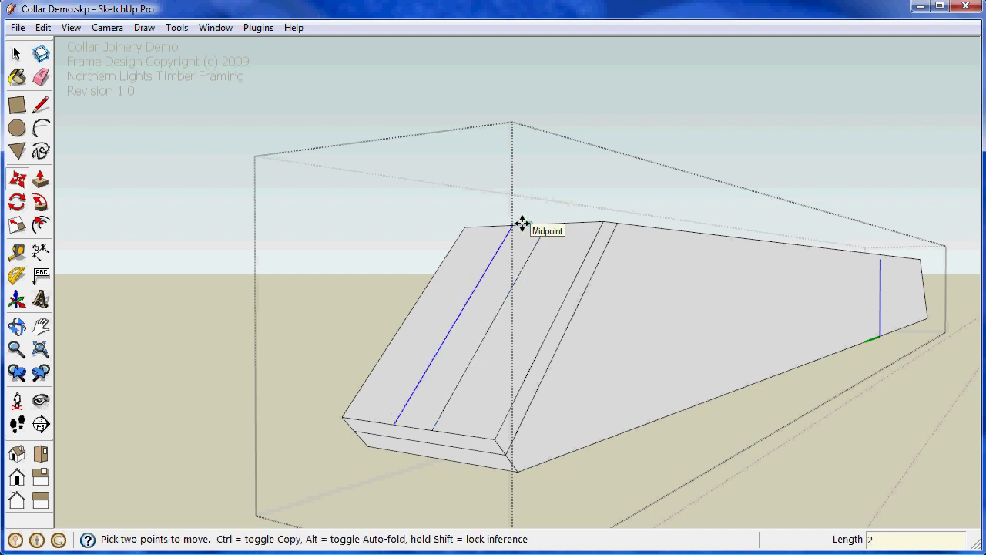
Step: Extrude the 2" wide middle strip of the sloped end face 4" outward as a tenon
{"action": "key", "text": "p"}
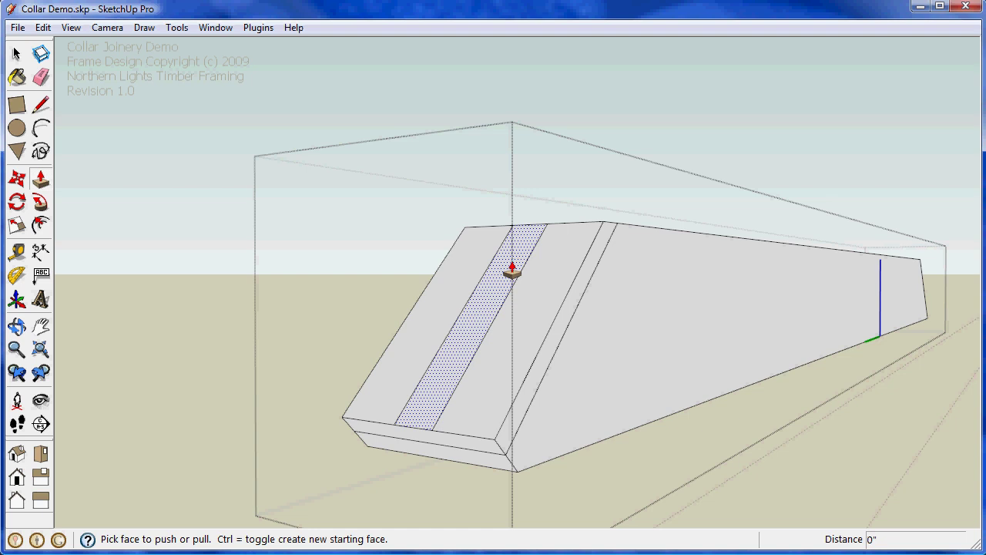
{"action": "left_click", "coordinate": [486, 314]}
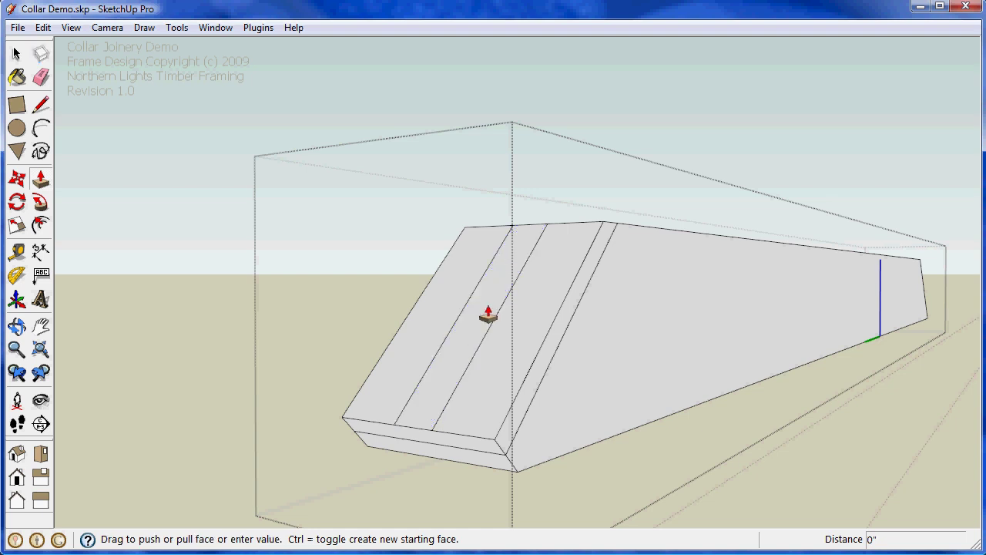
{"action": "left_click", "coordinate": [446, 276]}
{"action": "type", "text": "4"}
{"action": "key", "text": "Return"}
{"action": "key", "text": "space"}
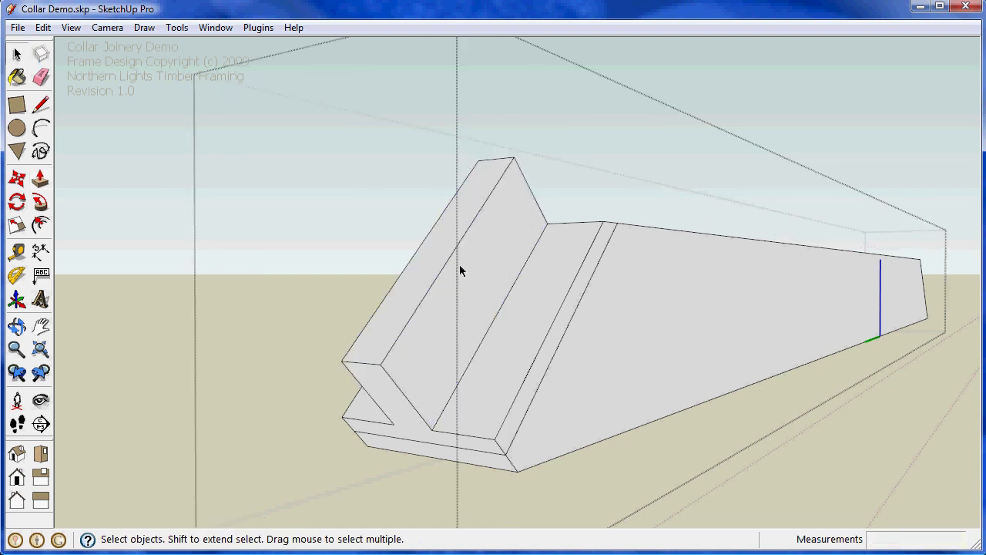
Step: Place a guide line parallel to the collar's top edge, 3" in, at the upper base corner of the tenon
{"action": "middle_click_drag", "start_coordinate": [480, 237], "coordinate": [732, 144]}
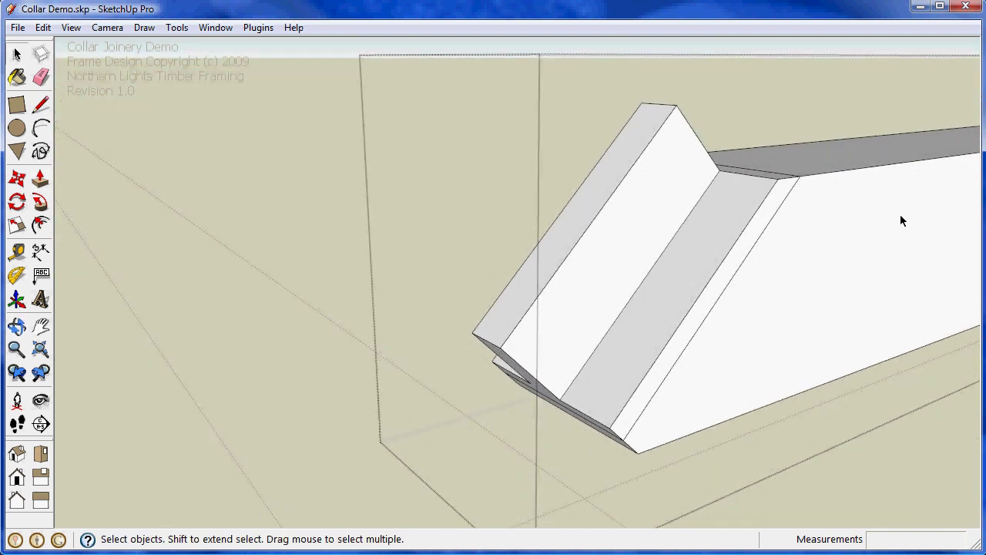
{"action": "key", "text": "t"}
{"action": "left_click", "coordinate": [855, 158]}
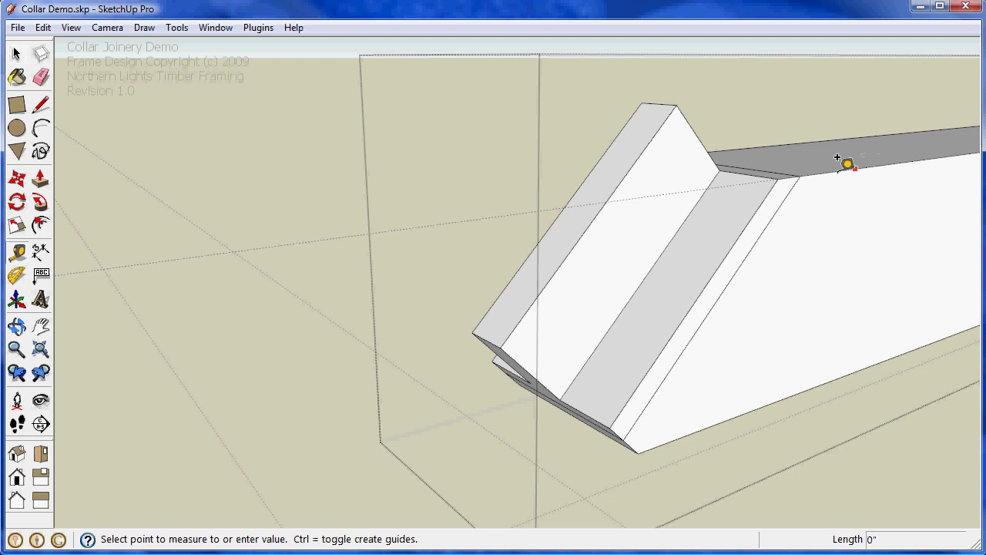
{"action": "left_click", "coordinate": [719, 160]}
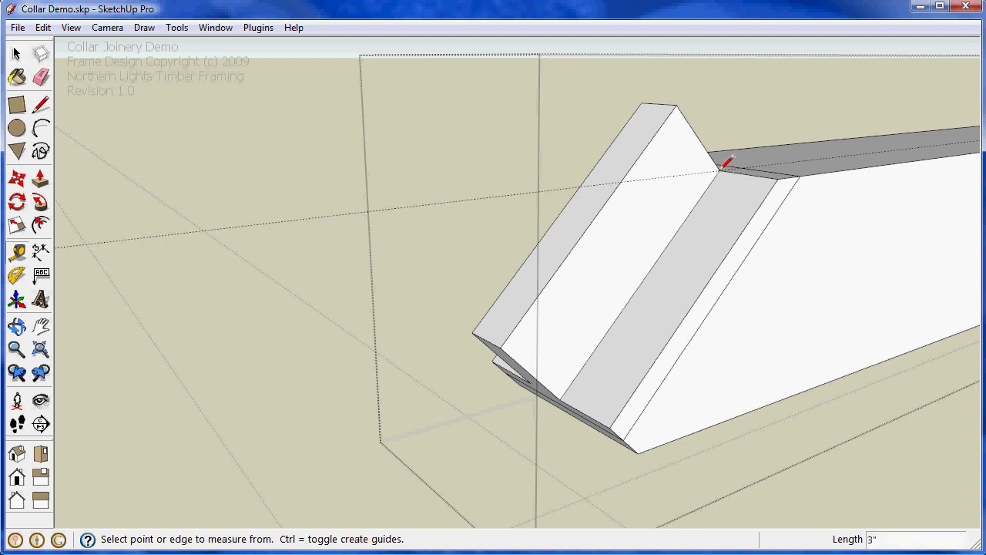
Step: Cut the tenon's protruding upper corner off along the guide line, pushing the triangle 2" through the tenon
{"action": "key", "text": "l"}
{"action": "left_click", "coordinate": [718, 169]}
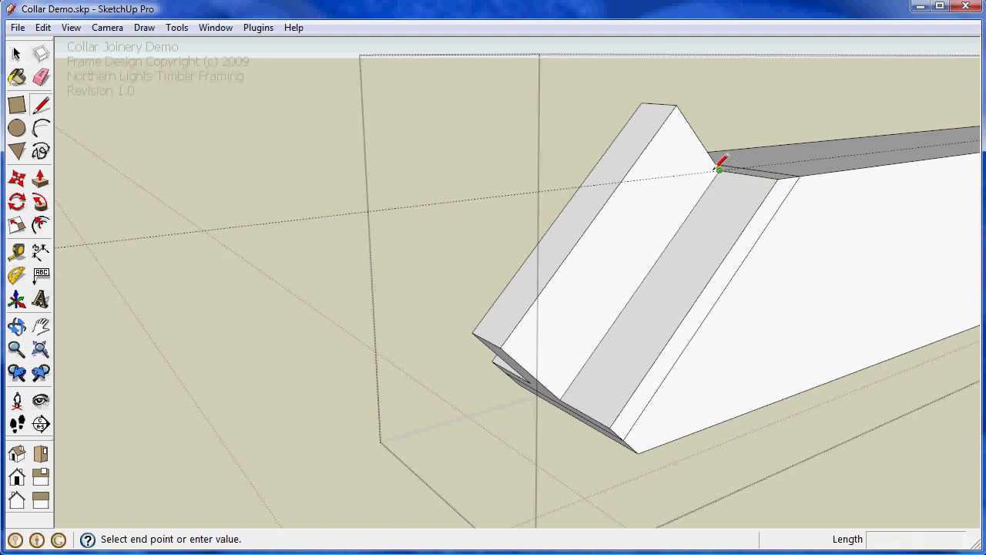
{"action": "left_click", "coordinate": [628, 176]}
{"action": "key", "text": "p"}
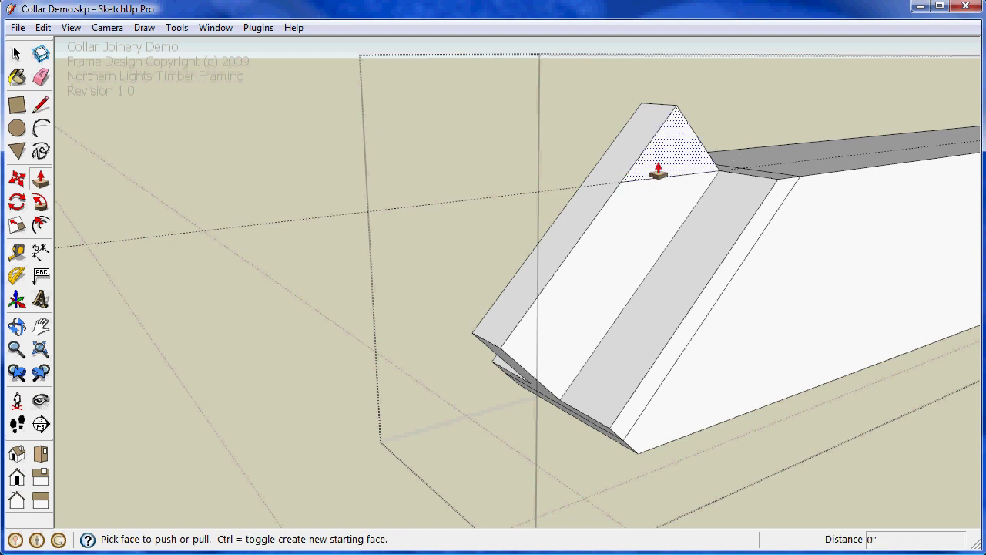
{"action": "left_click", "coordinate": [655, 171]}
{"action": "left_click", "coordinate": [619, 164]}
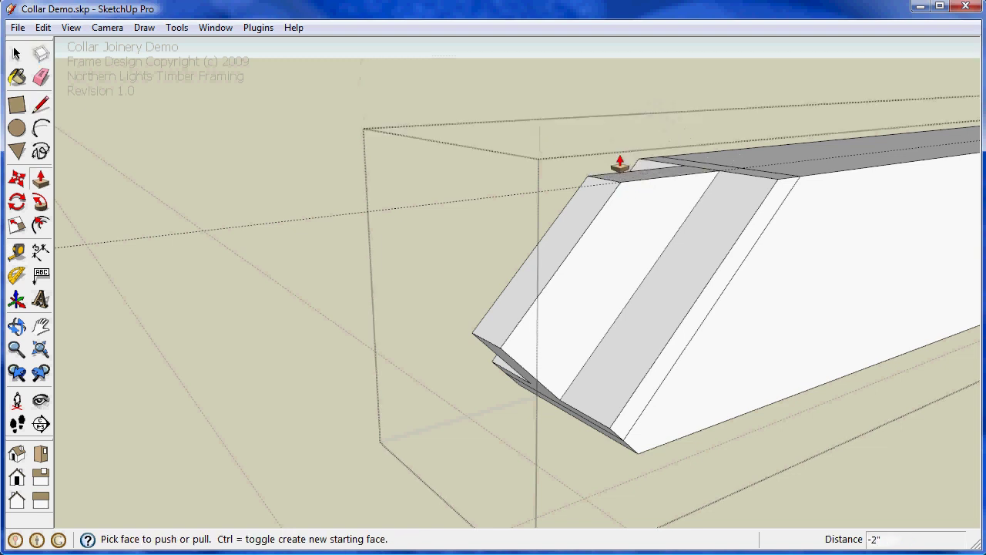
{"action": "key", "text": "space"}
Step: Start a component from the tenon and end extension geometry, replacing the selection and setting it to glue to any face
{"action": "middle_click_drag", "start_coordinate": [658, 162], "coordinate": [720, 149]}
{"action": "scroll", "coordinate": [724, 146], "scroll_direction": "up", "scroll_amount": 3}
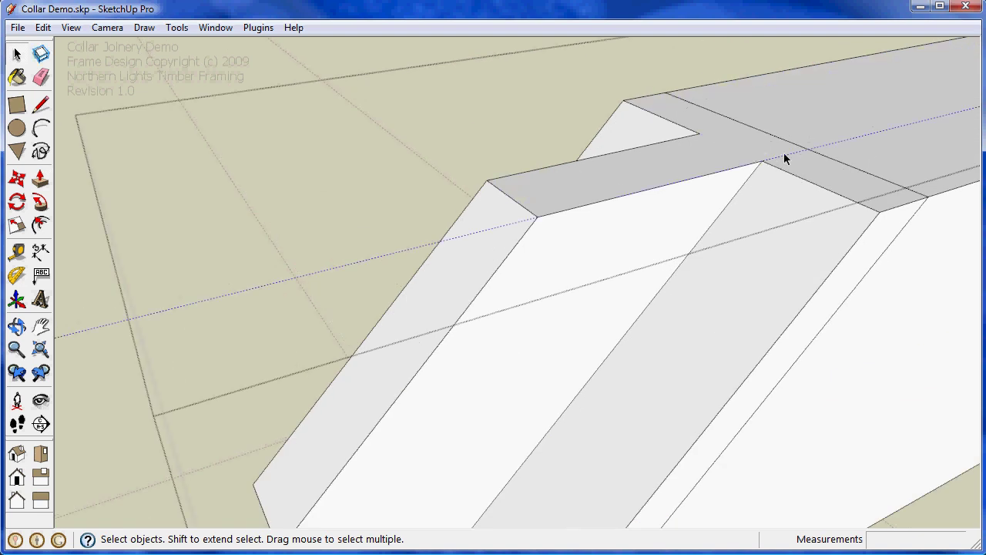
{"action": "middle_click_drag", "start_coordinate": [783, 152], "coordinate": [624, 374]}
{"action": "left_click_drag", "start_coordinate": [298, 183], "coordinate": [855, 475]}
{"action": "middle_click_drag", "start_coordinate": [492, 397], "coordinate": [537, 440]}
{"action": "middle_click_drag", "start_coordinate": [783, 345], "coordinate": [659, 376]}
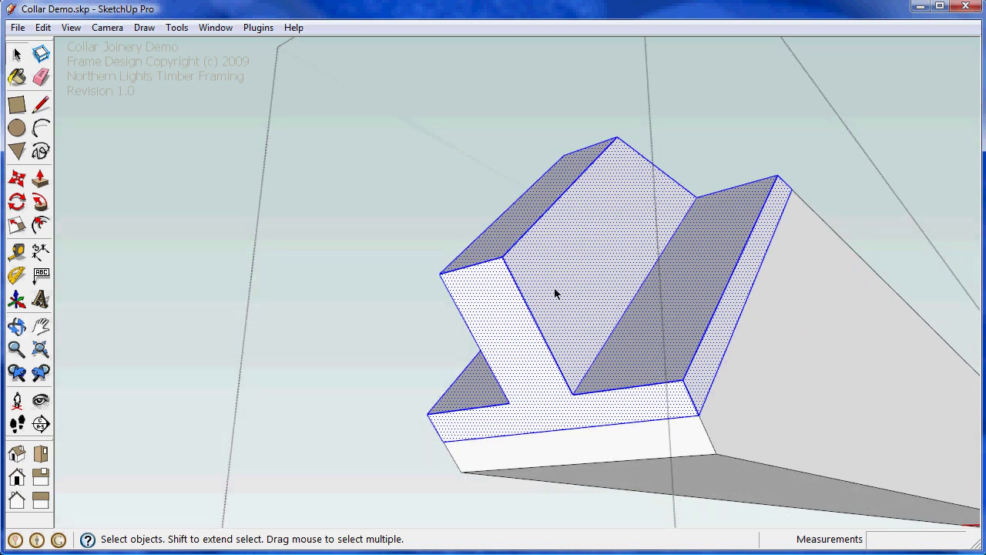
{"action": "right_click", "coordinate": [556, 291]}
{"action": "left_click", "coordinate": [617, 406]}
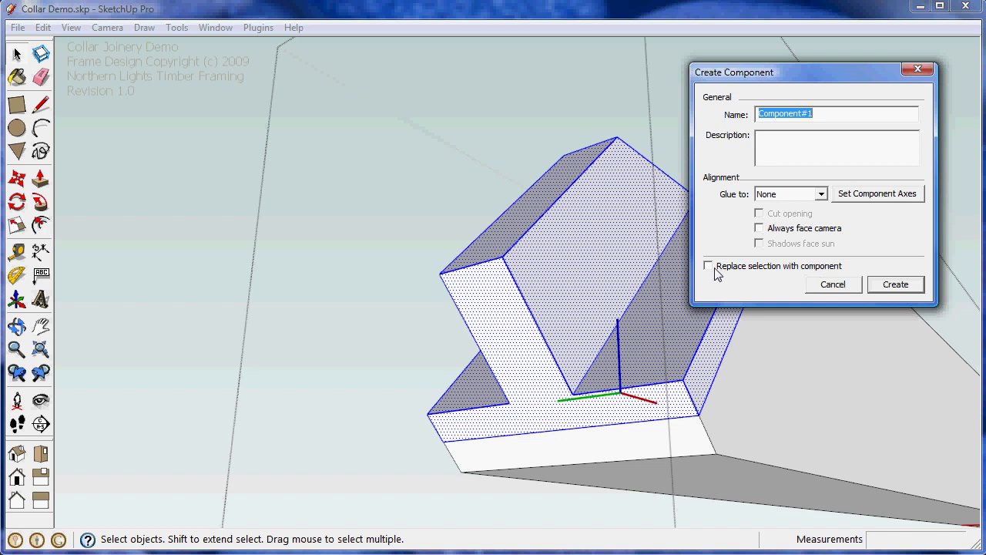
{"action": "left_click", "coordinate": [708, 266]}
{"action": "left_click", "coordinate": [821, 195]}
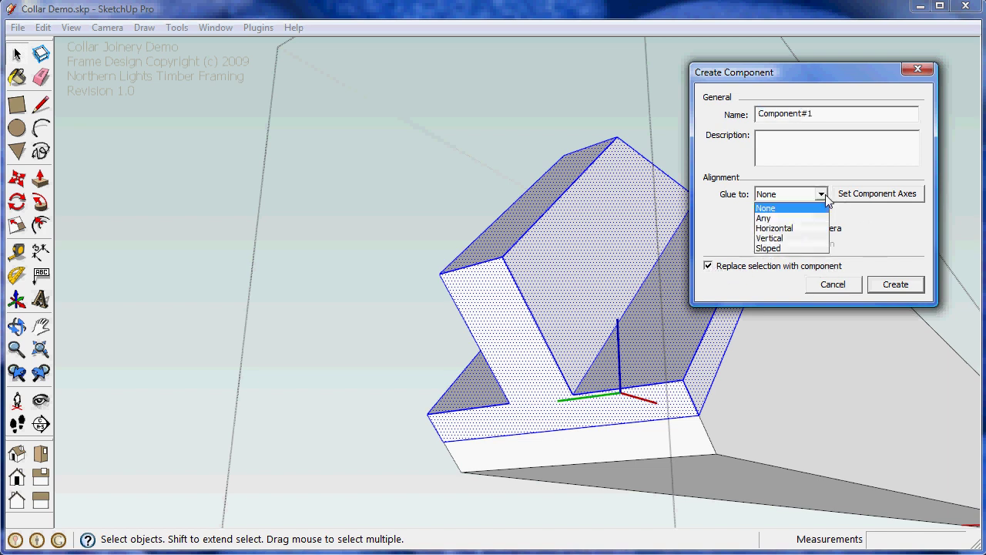
{"action": "left_click", "coordinate": [780, 218]}
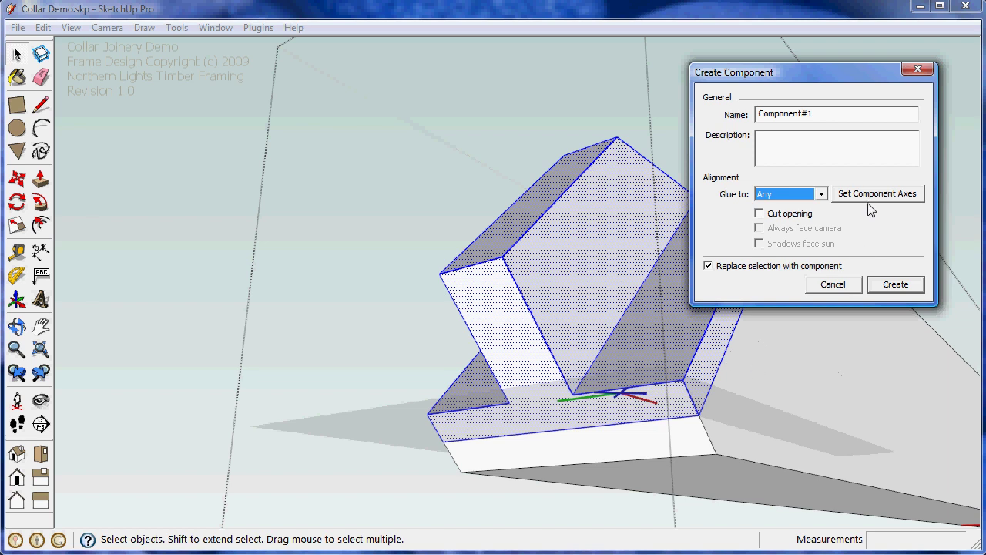
{"action": "left_click_drag", "start_coordinate": [861, 75], "coordinate": [285, 75]}
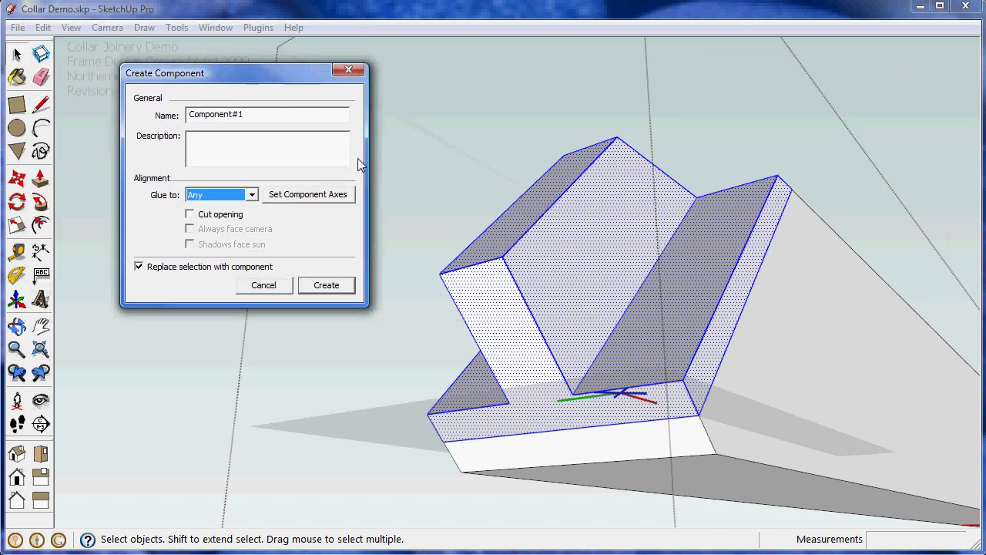
Step: Set the component's axes with the origin at the extension's lower base corner, red along the lower edge and green up the slope
{"action": "left_click", "coordinate": [323, 193]}
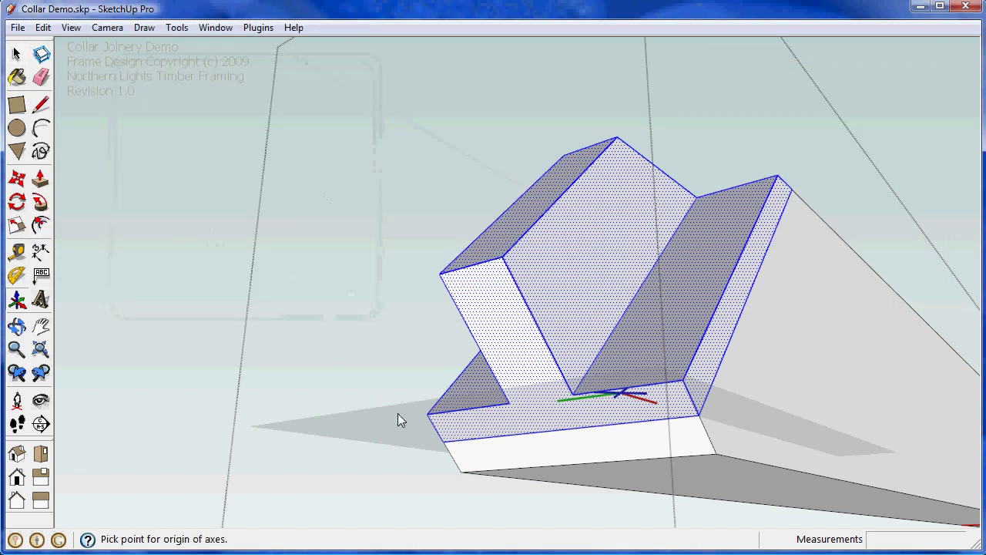
{"action": "left_click", "coordinate": [444, 442]}
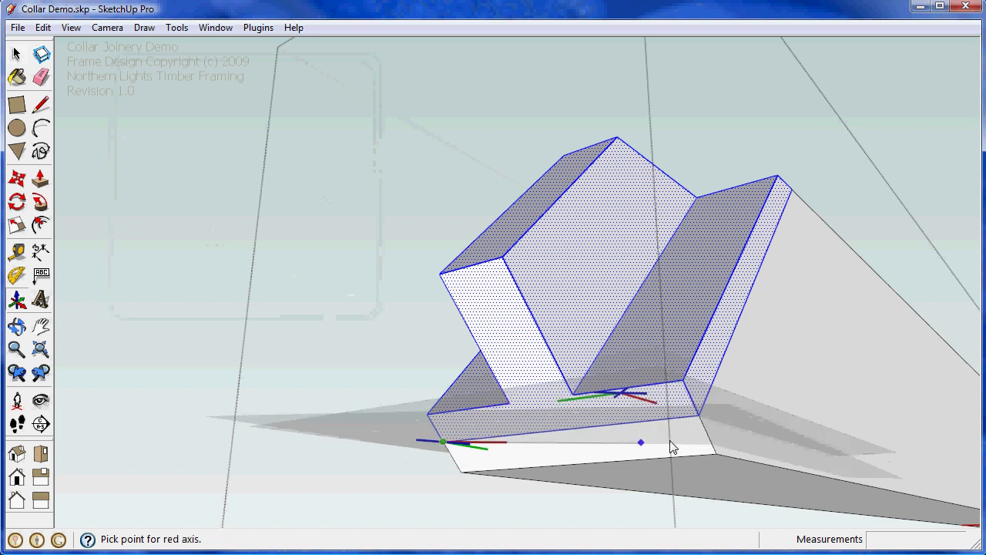
{"action": "left_click", "coordinate": [703, 420]}
{"action": "left_click", "coordinate": [794, 192]}
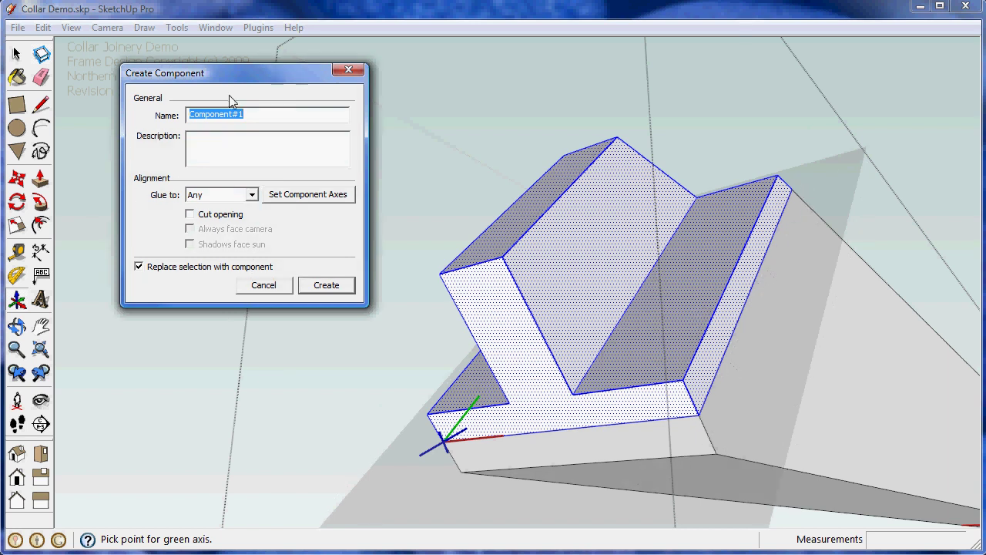
Step: Name the component "Collar Tennon" and create it
{"action": "type", "text": "Collar Tenon"}
{"action": "key", "text": "BackSpace"}
{"action": "key", "text": "BackSpace"}
{"action": "type", "text": "non"}
{"action": "left_click", "coordinate": [322, 287]}
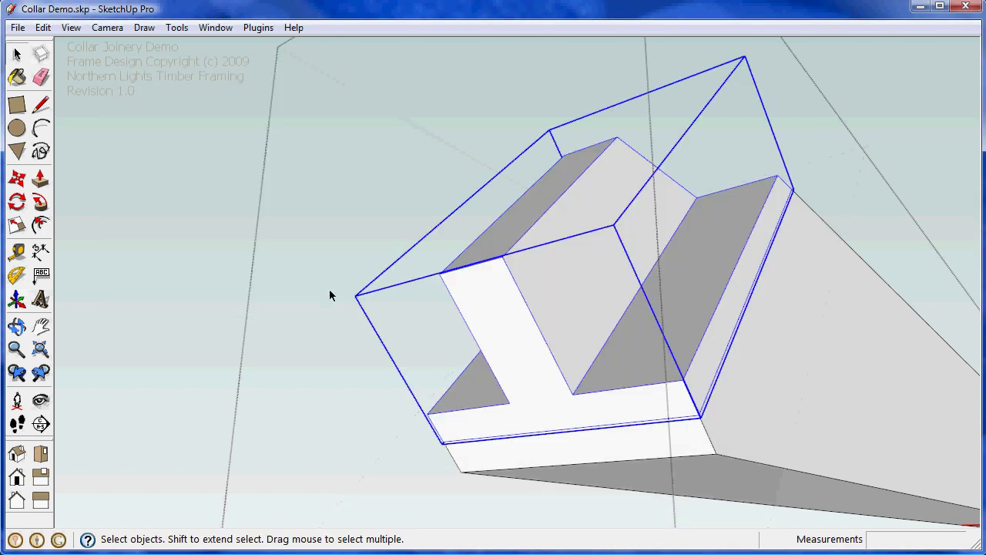
Step: Deselect the tenon component and leave the editing of the copied collar
{"action": "right_click", "coordinate": [497, 344]}
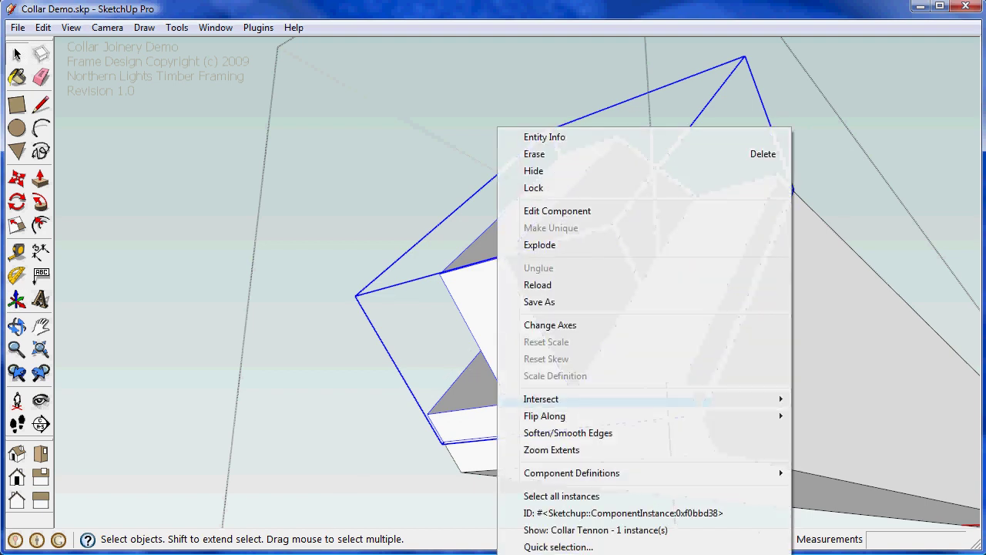
{"action": "key", "text": "Escape"}
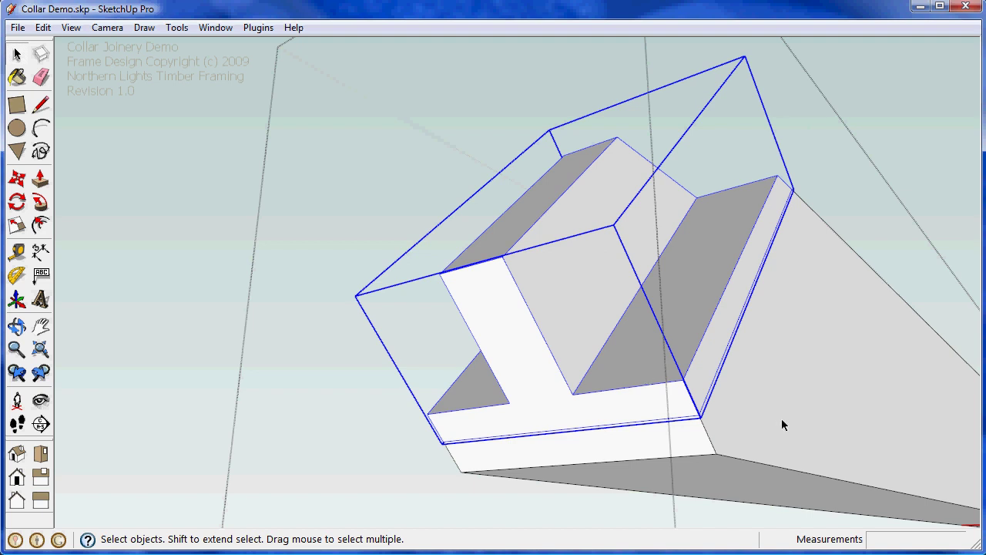
{"action": "left_click", "coordinate": [312, 379]}
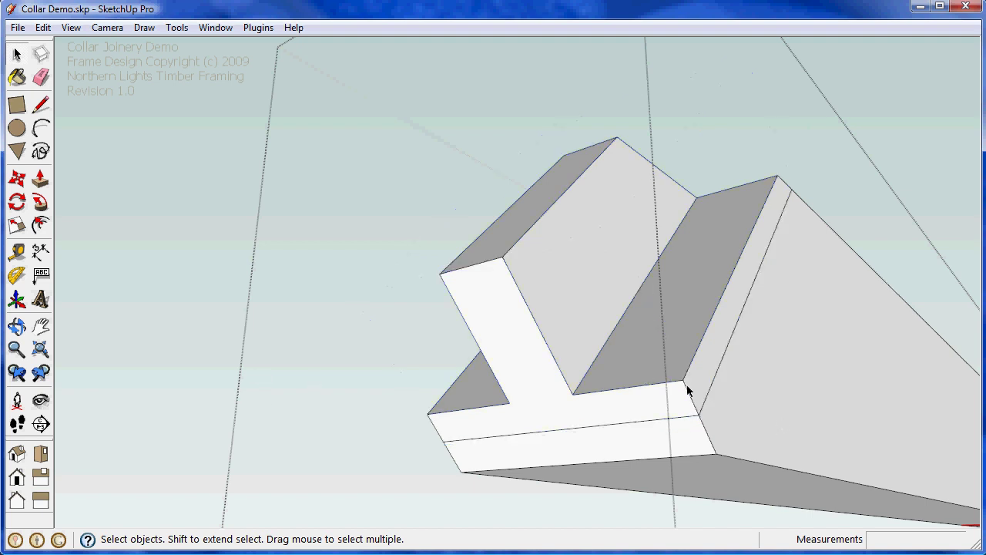
{"action": "scroll", "coordinate": [688, 391], "scroll_direction": "down", "scroll_amount": 6}
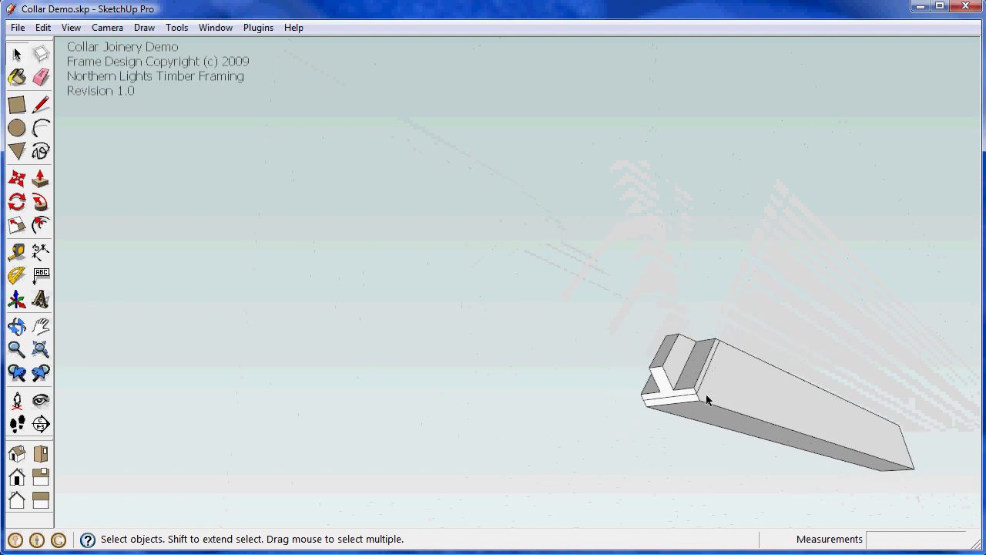
Step: Delete the copied collar beam that lies beside the frame
{"action": "scroll", "coordinate": [706, 399], "scroll_direction": "down", "scroll_amount": 2}
{"action": "middle_click_drag", "start_coordinate": [709, 401], "coordinate": [430, 376]}
{"action": "scroll", "coordinate": [430, 376], "scroll_direction": "up", "scroll_amount": 3}
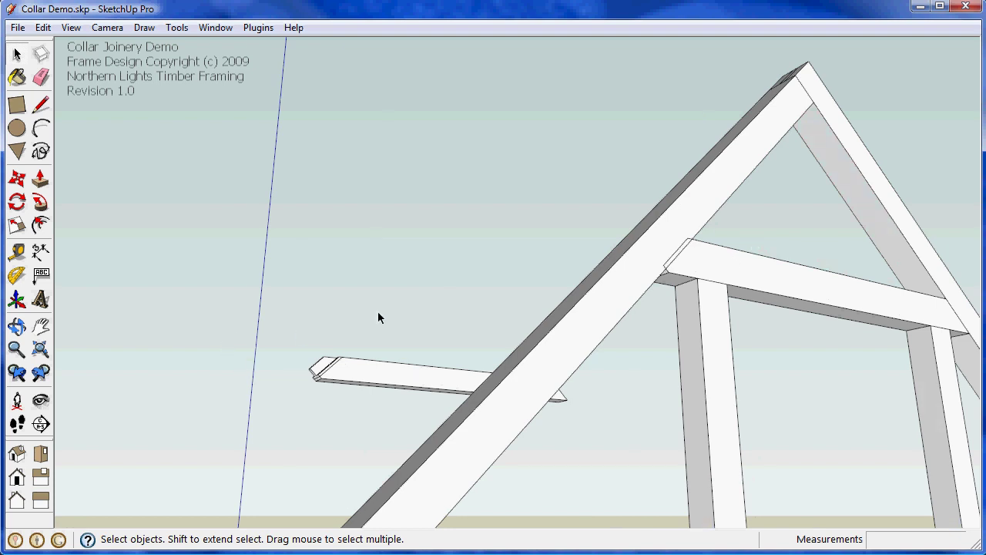
{"action": "left_click", "coordinate": [389, 377]}
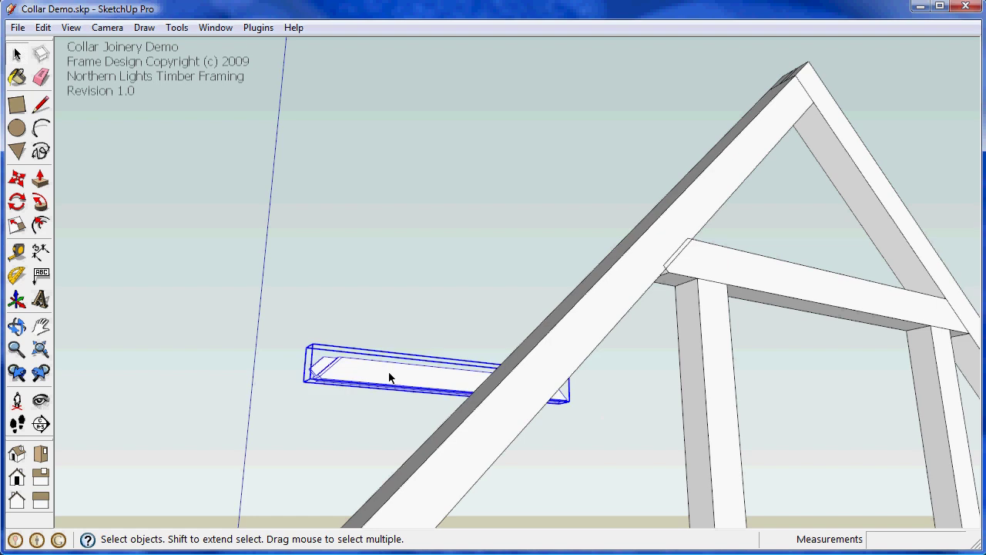
{"action": "key", "text": "Delete"}
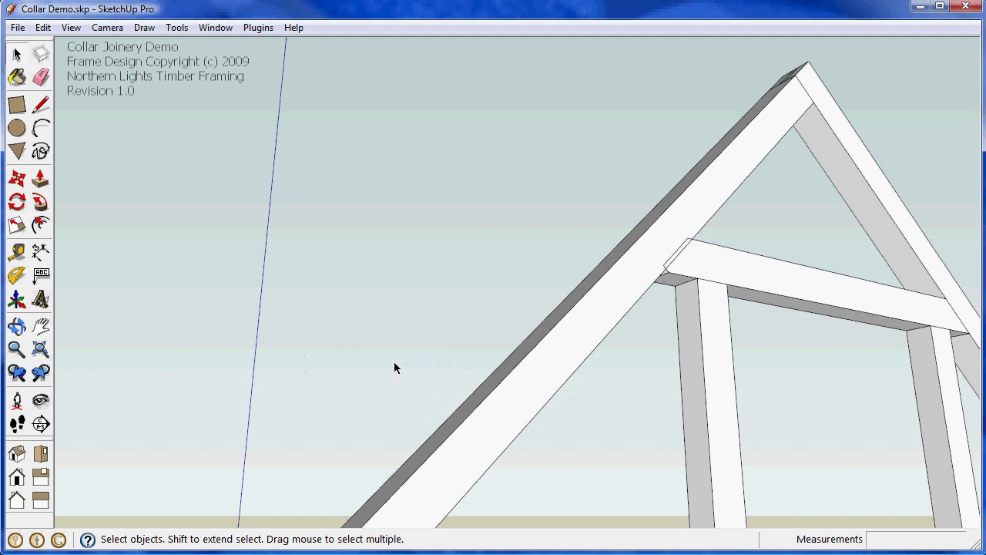
Step: Generate shop drawings of the rafter that receives the collar, Rafter IVA, and leave them unsaved
{"action": "left_click", "coordinate": [628, 289]}
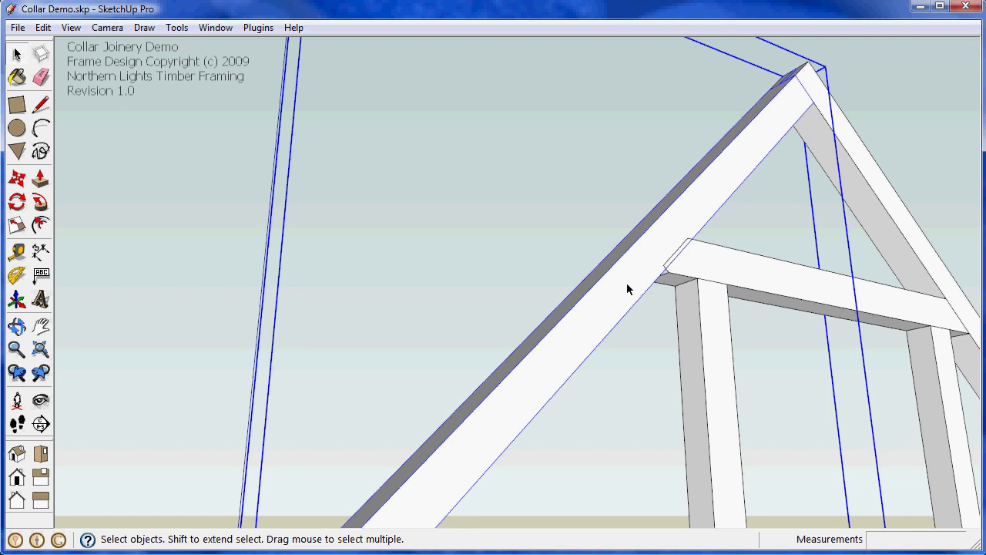
{"action": "right_click", "coordinate": [628, 289]}
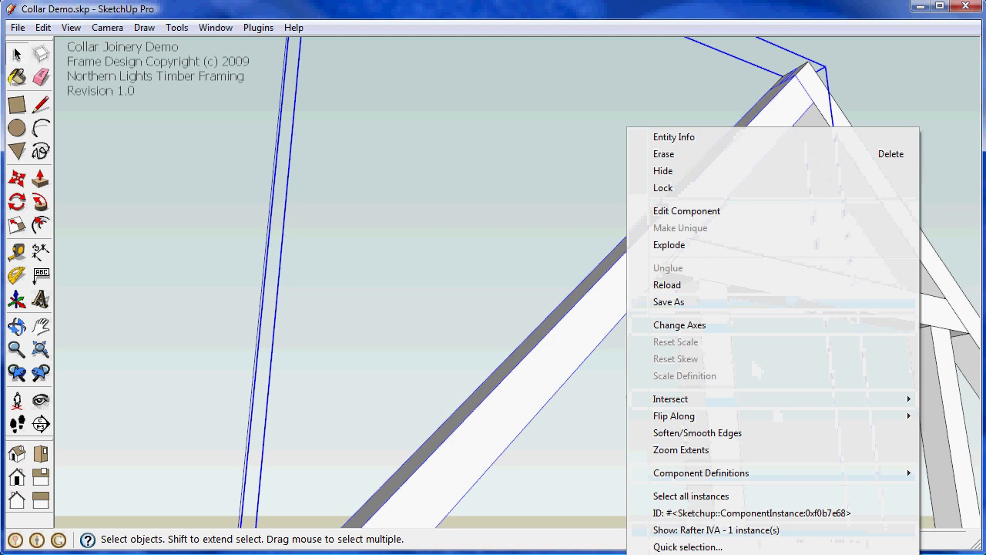
{"action": "left_click", "coordinate": [713, 530]}
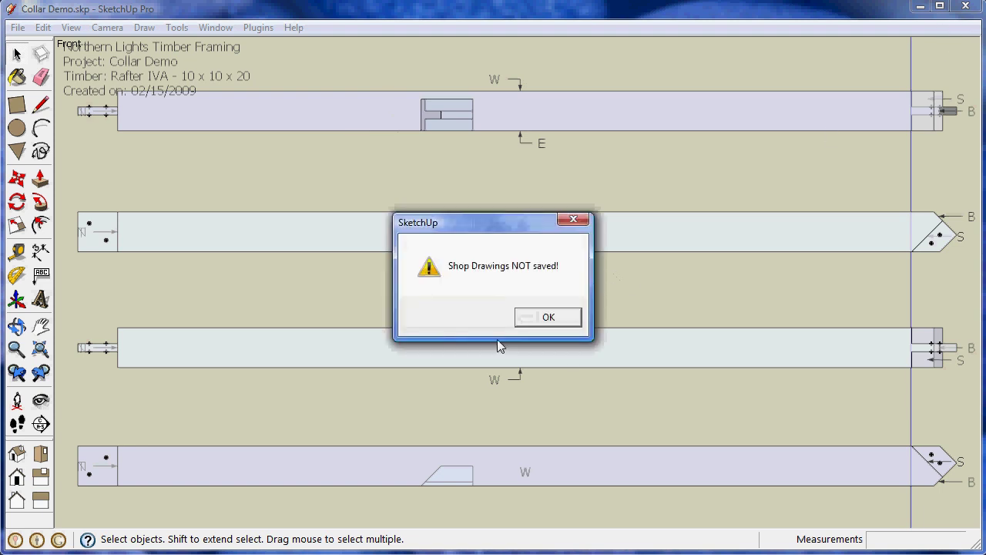
{"action": "left_click", "coordinate": [566, 323]}
Step: Show the frame in X-ray mode to expose the collar's tenon inside the rafter joint
{"action": "middle_click_drag", "start_coordinate": [768, 309], "coordinate": [570, 244]}
{"action": "scroll", "coordinate": [569, 242], "scroll_direction": "up", "scroll_amount": 2}
{"action": "key", "text": "alt+x"}
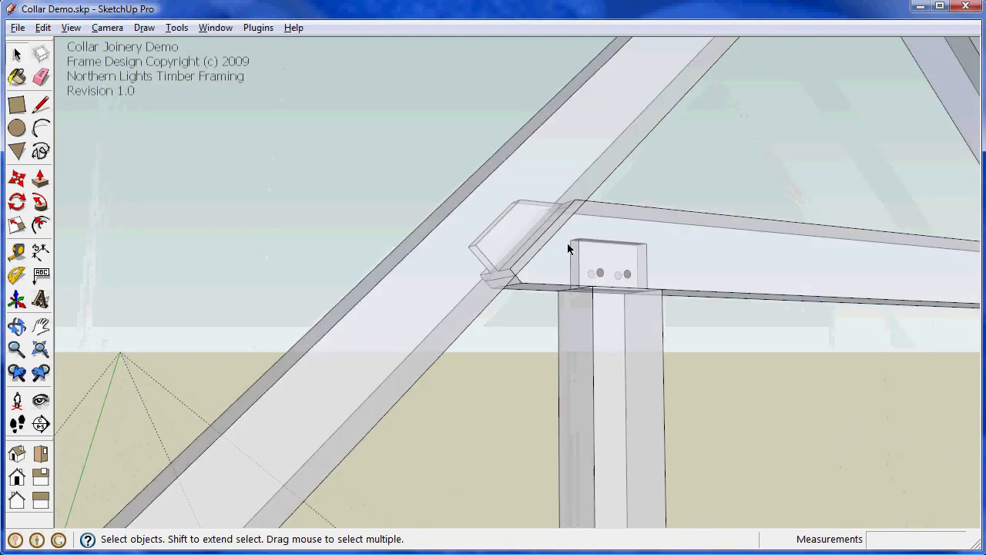